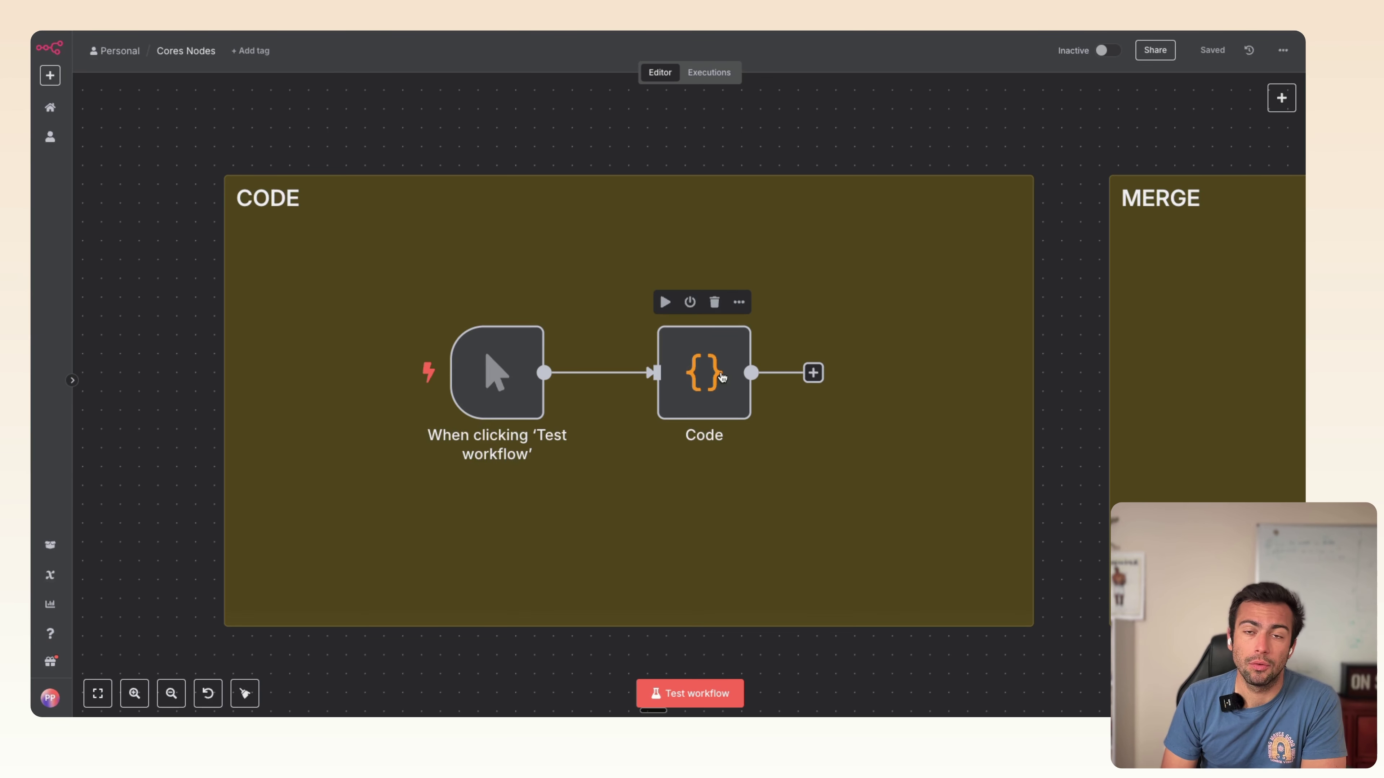
- Review the Code node's JavaScript in the expanded editor and its available language options, then return to the canvas
{"action": "double_click", "coordinate": [722, 376]}
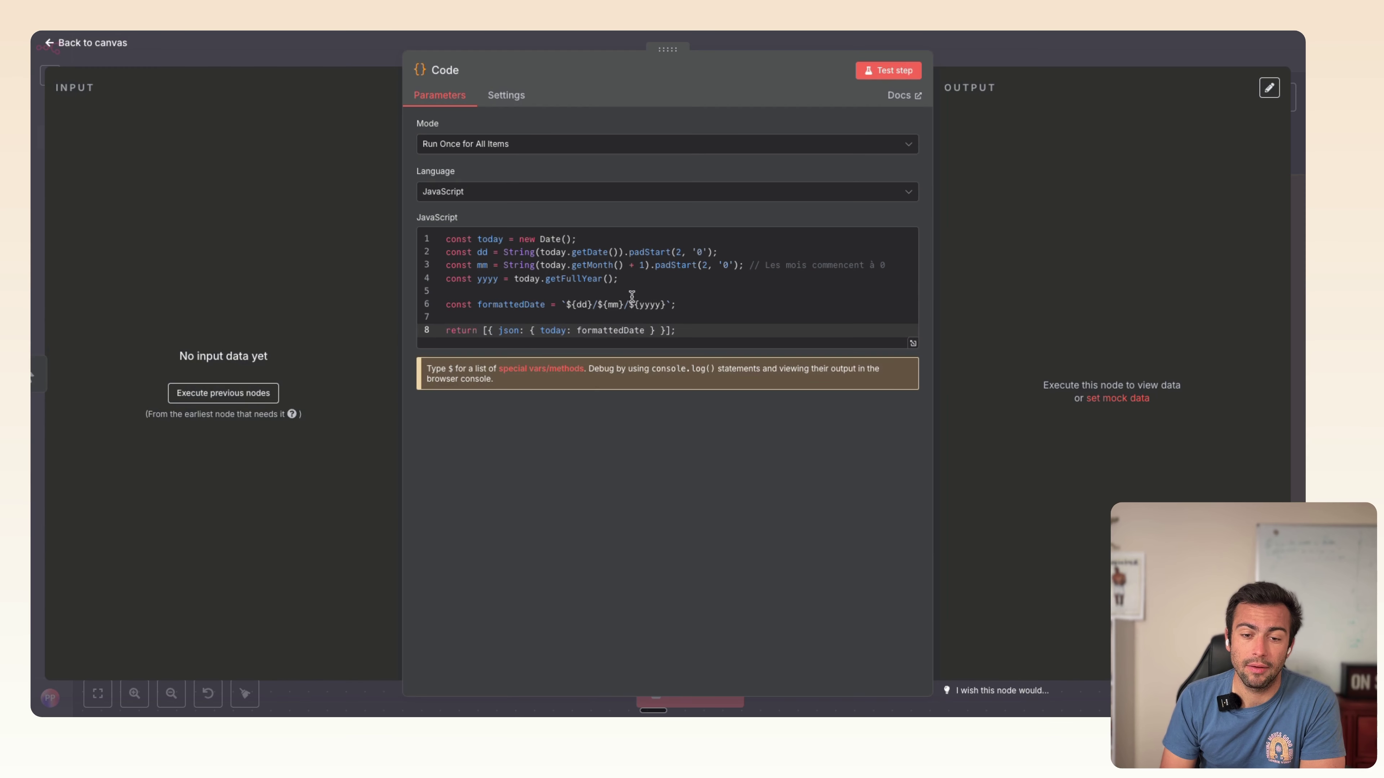
{"action": "left_click", "coordinate": [912, 343]}
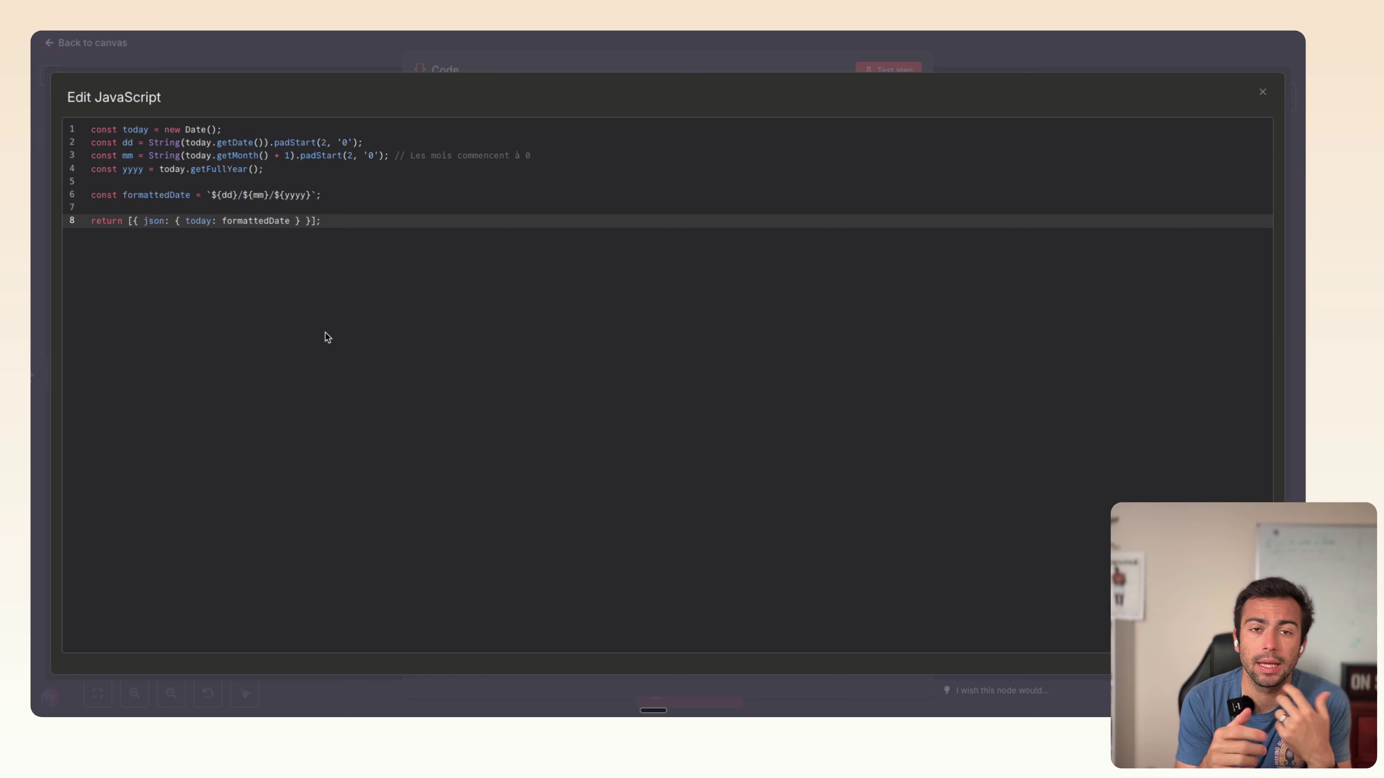
{"action": "left_click", "coordinate": [355, 56]}
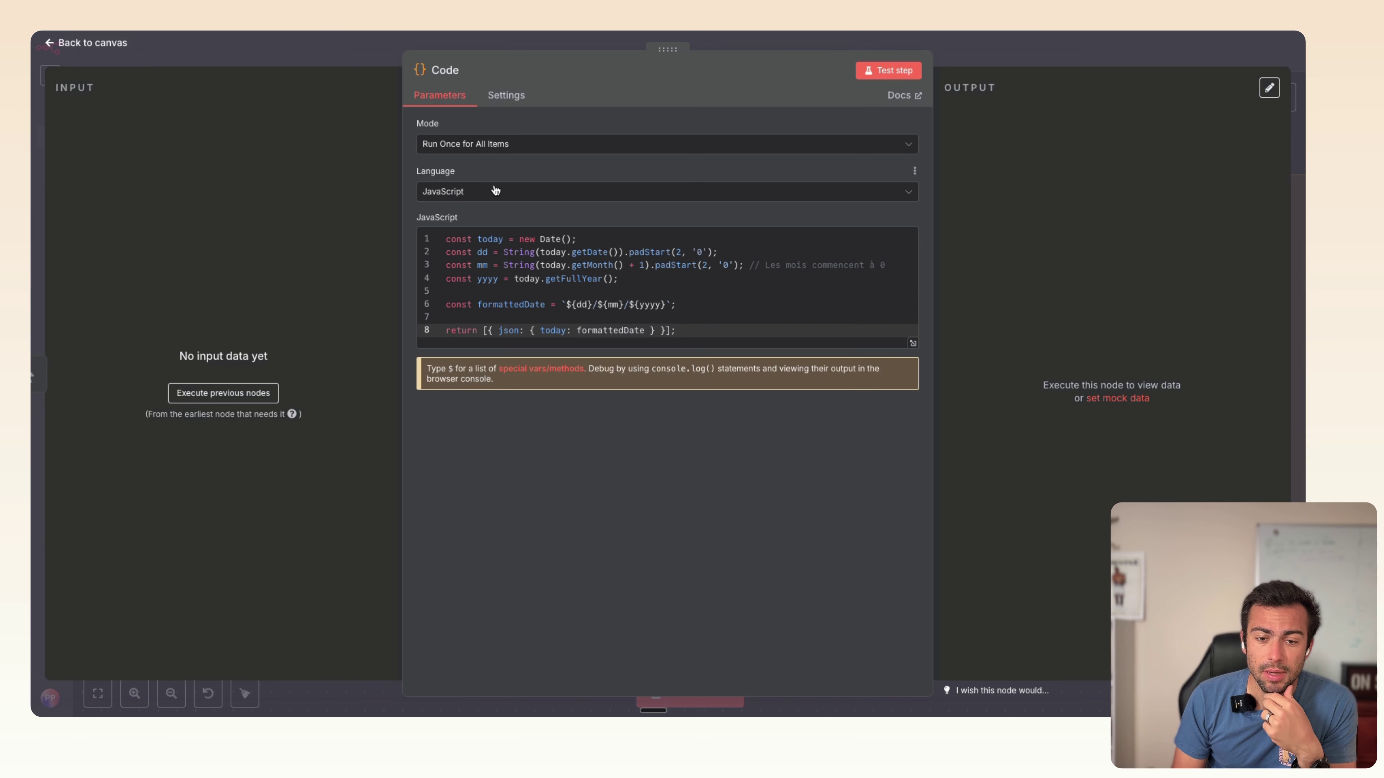
{"action": "left_click", "coordinate": [492, 194]}
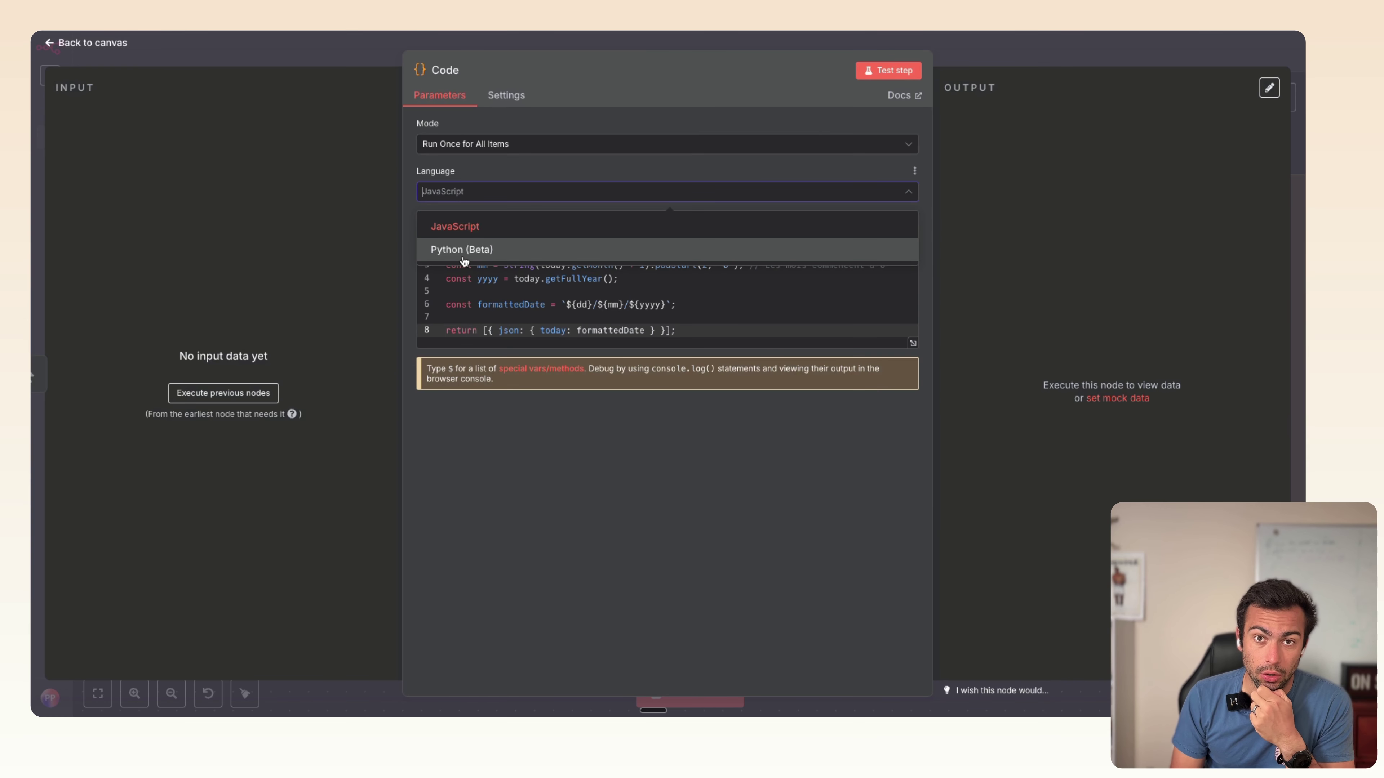
{"action": "left_click", "coordinate": [558, 504]}
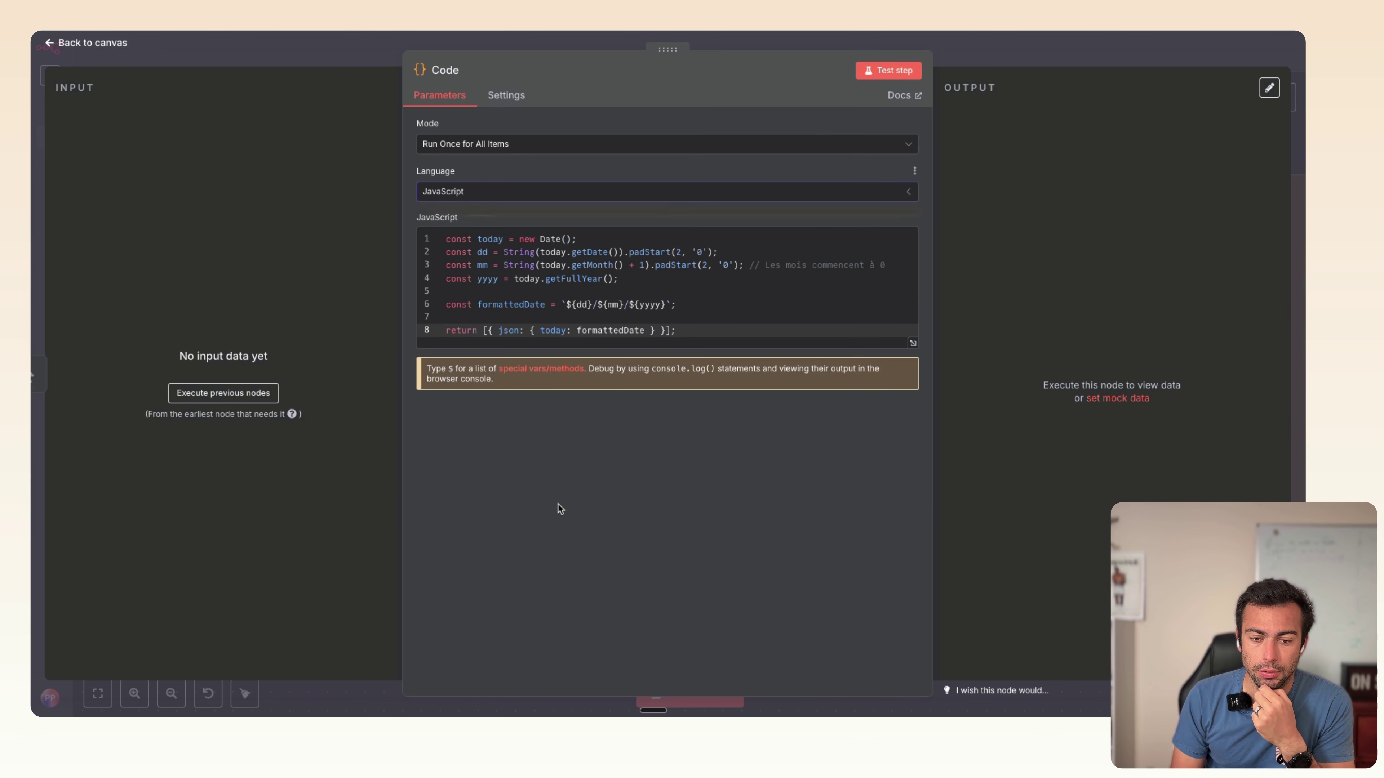
{"action": "left_click", "coordinate": [910, 343]}
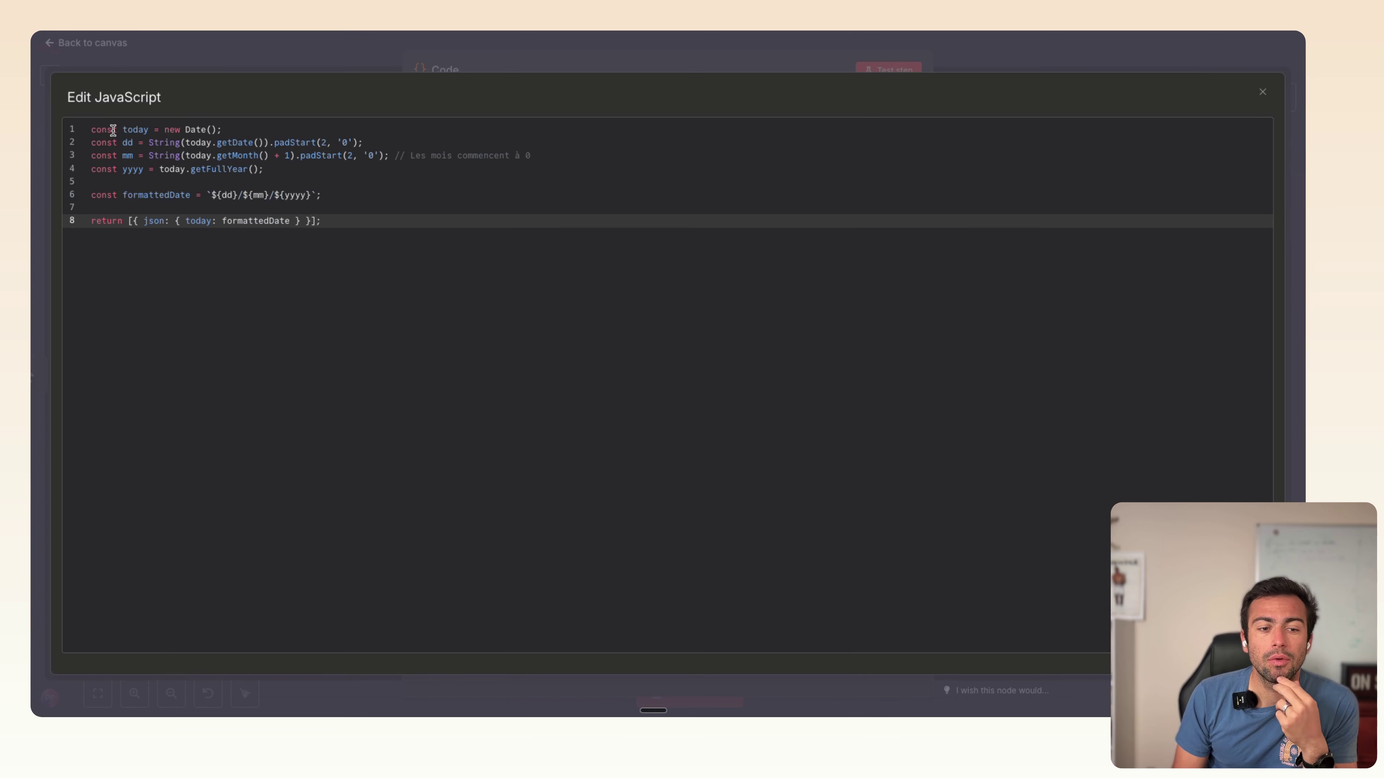
{"action": "left_click", "coordinate": [280, 47]}
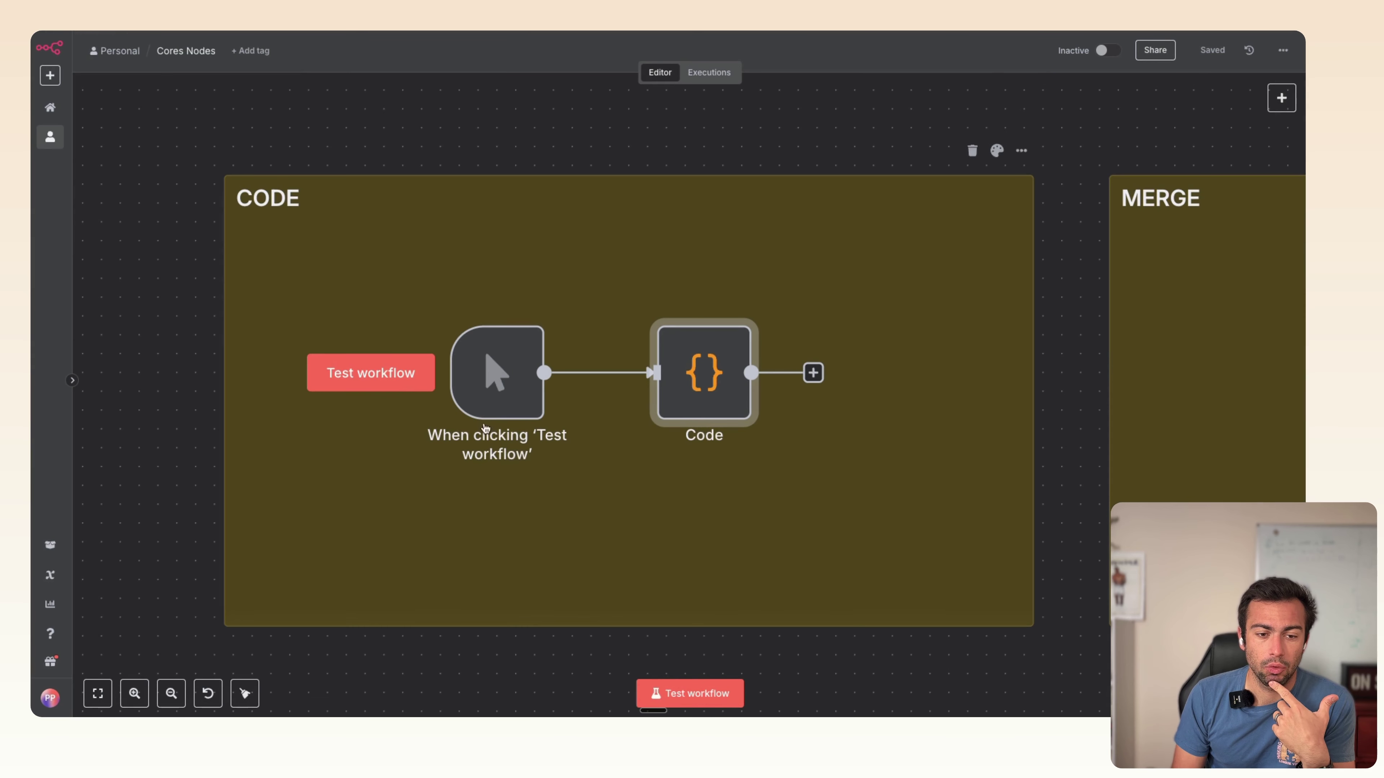
- Run the test workflow and inspect the "today" value in the Code node's JSON output
{"action": "left_click", "coordinate": [396, 374]}
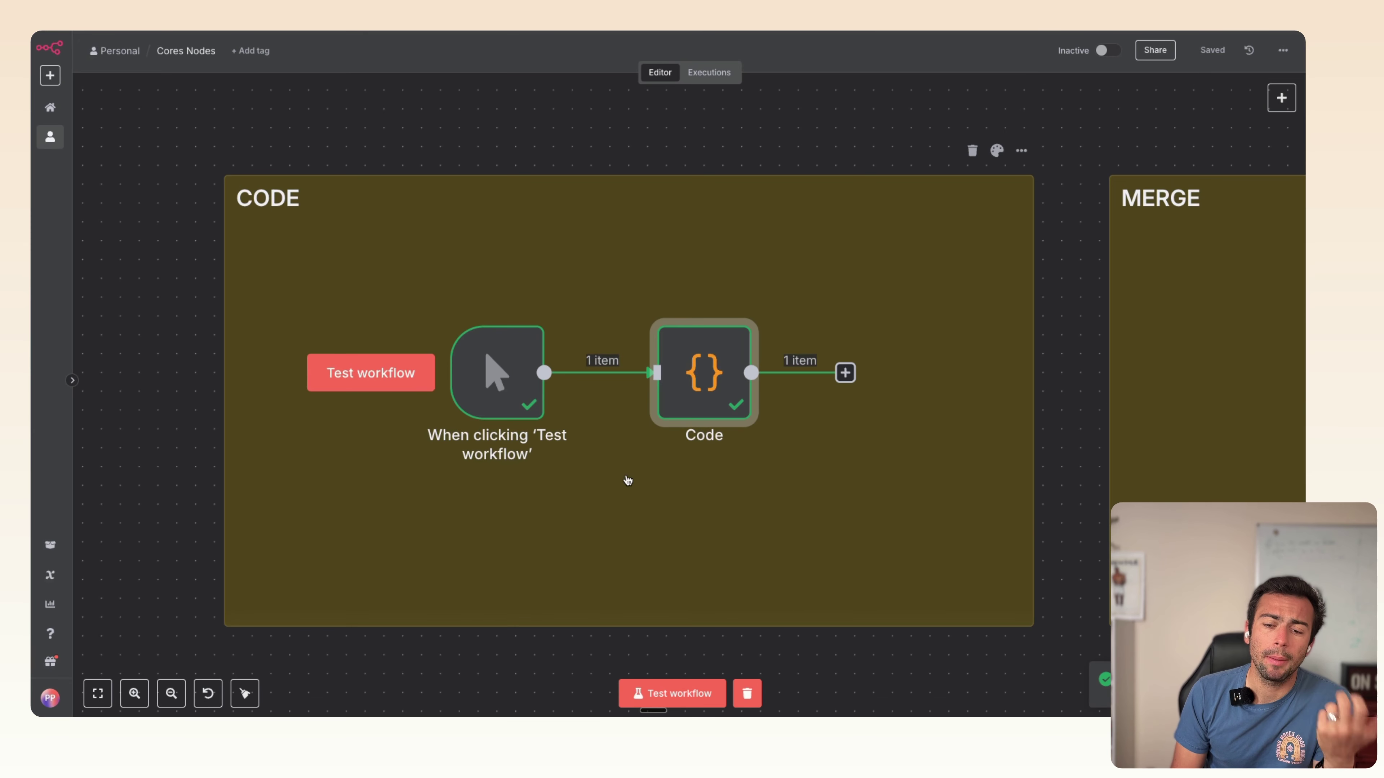
{"action": "double_click", "coordinate": [704, 371]}
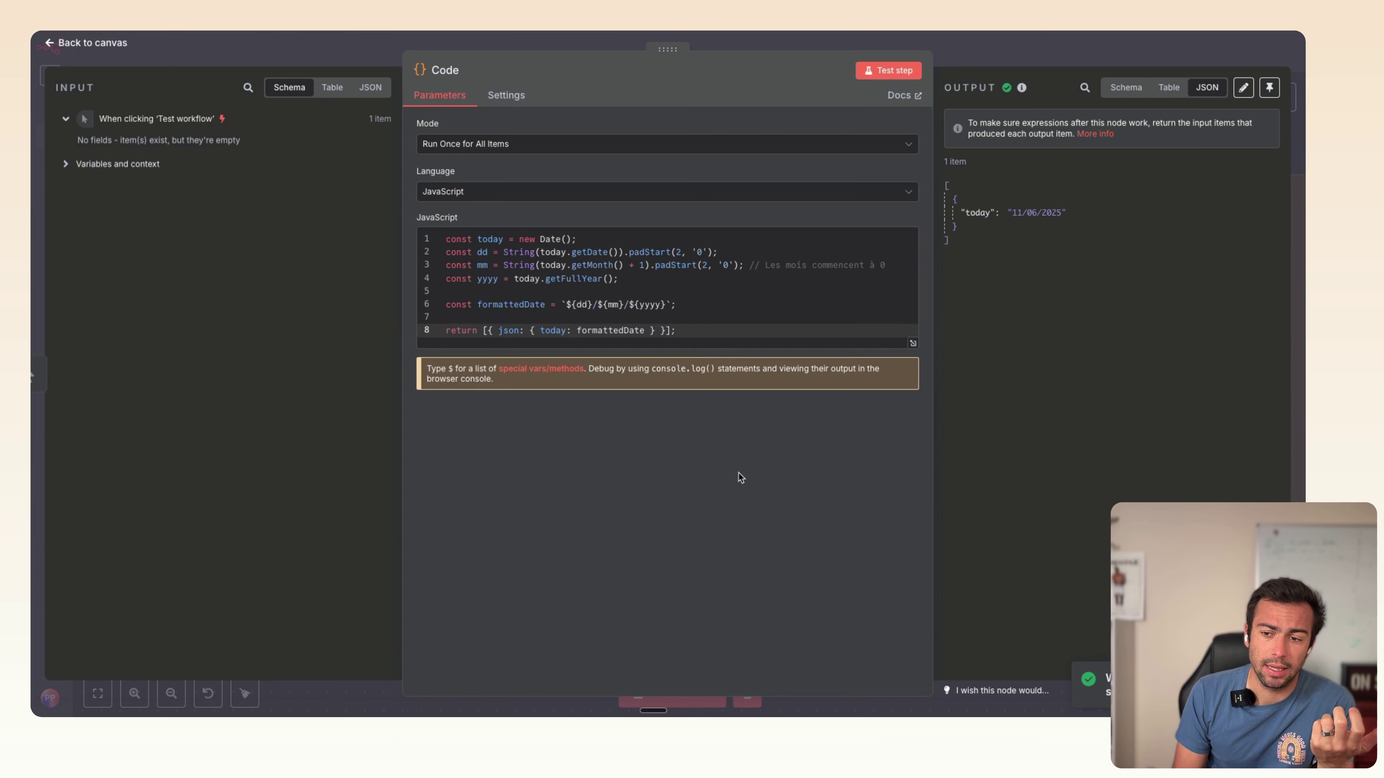
{"action": "left_click_drag", "start_coordinate": [1098, 214], "coordinate": [956, 214]}
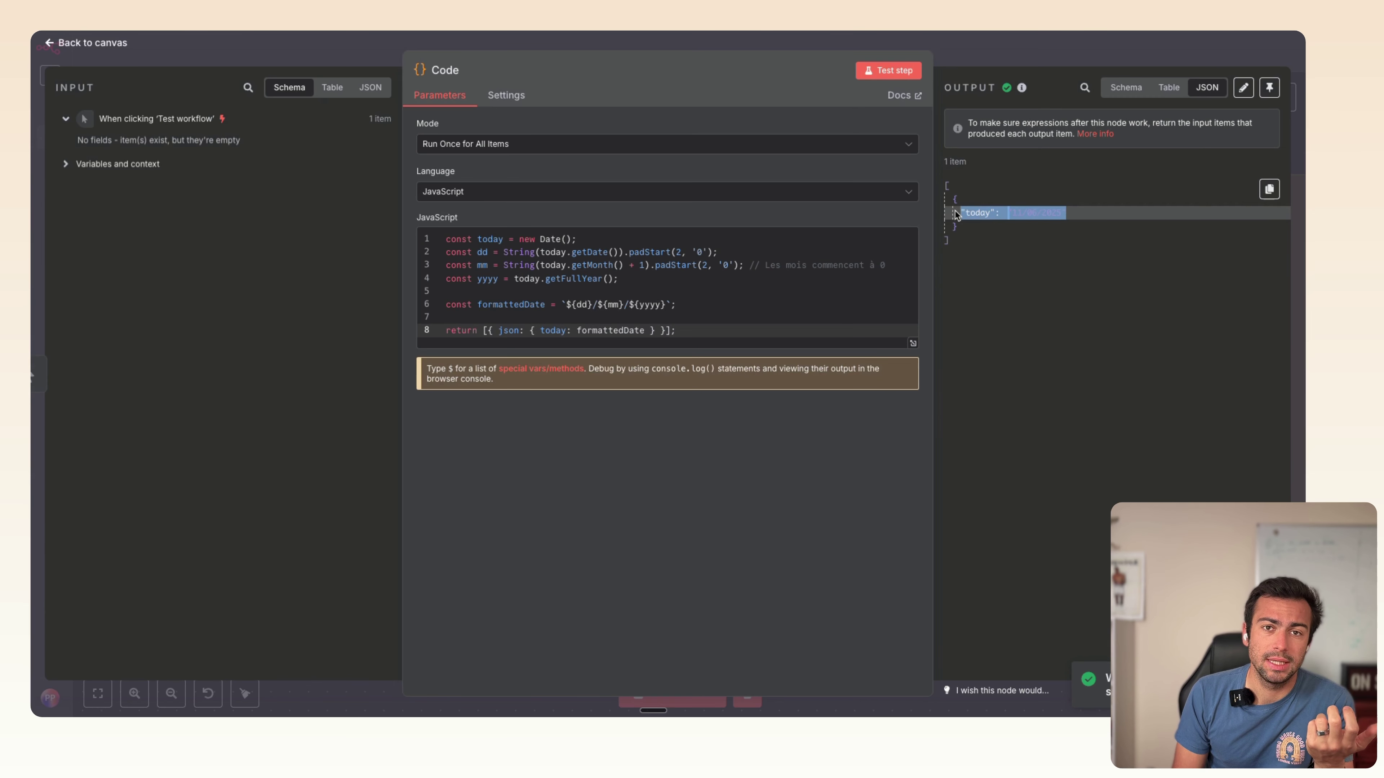
{"action": "left_click", "coordinate": [1072, 247]}
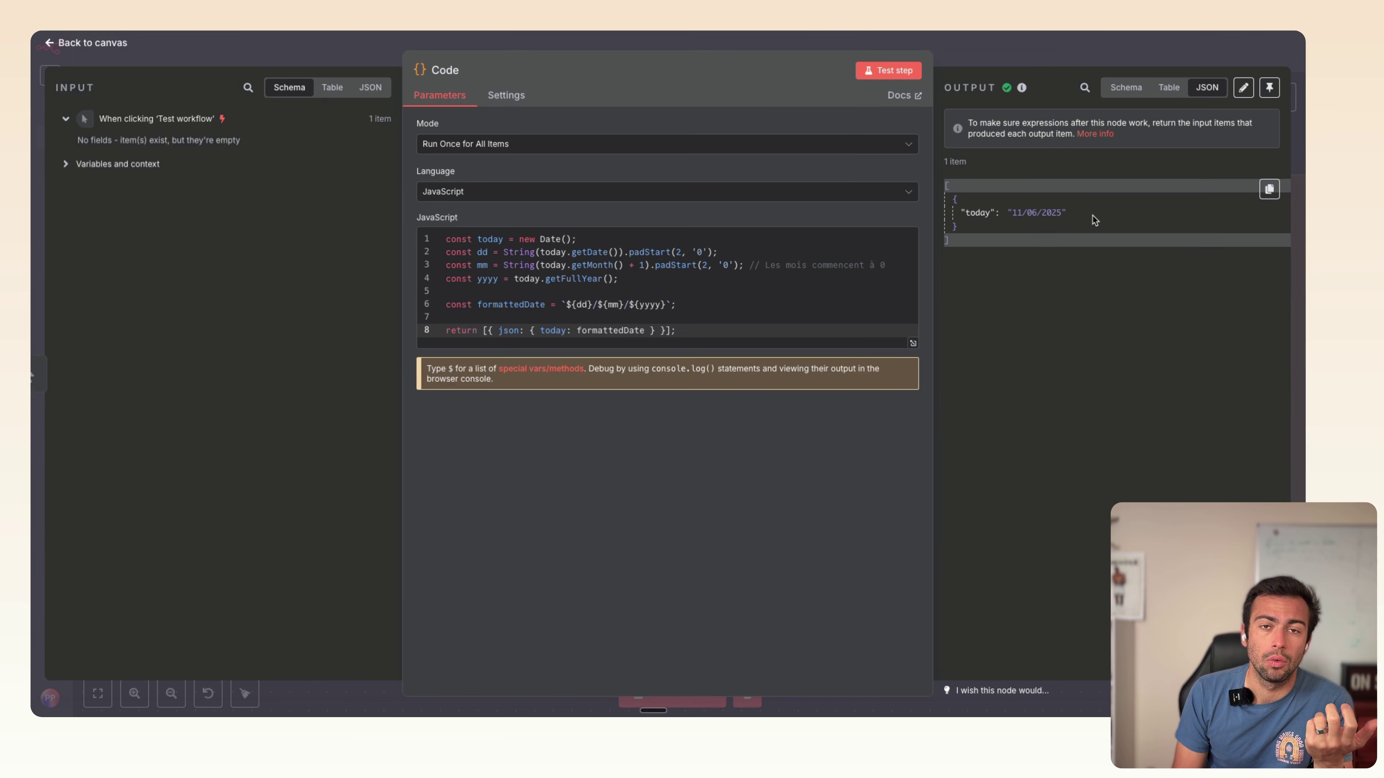
- Examine the Code node's month comment, formattedDate line and return statement against the JSON output, and close the node
{"action": "left_click", "coordinate": [623, 229]}
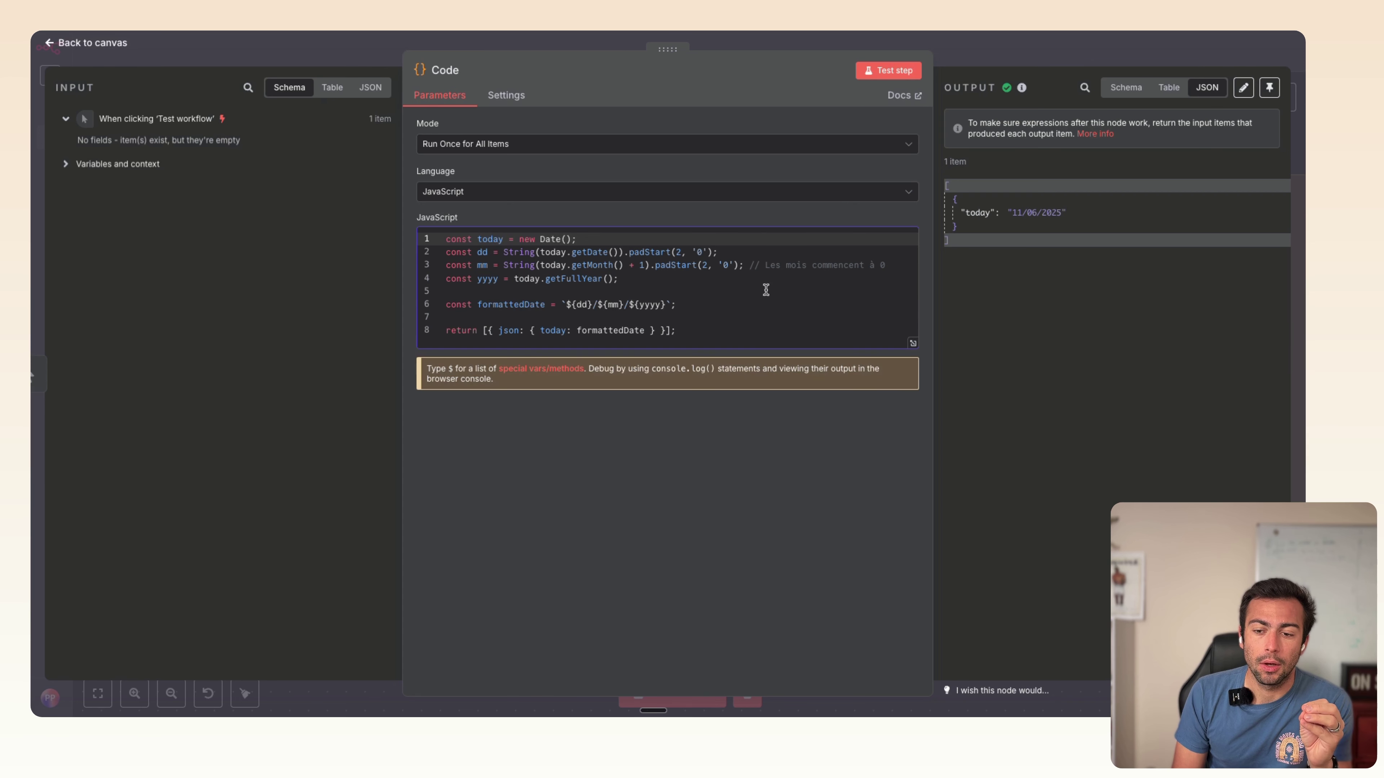
{"action": "left_click_drag", "start_coordinate": [892, 265], "coordinate": [749, 262]}
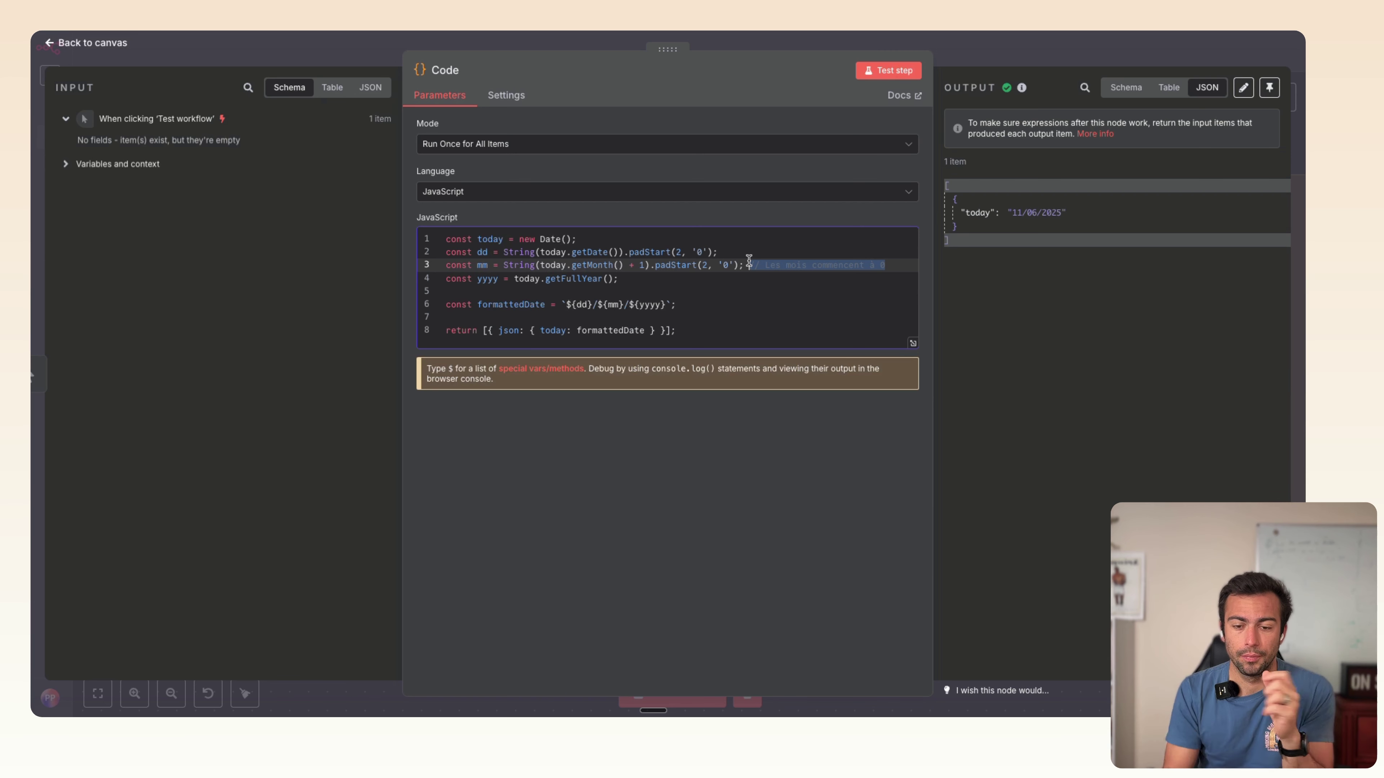
{"action": "left_click_drag", "start_coordinate": [697, 305], "coordinate": [440, 315]}
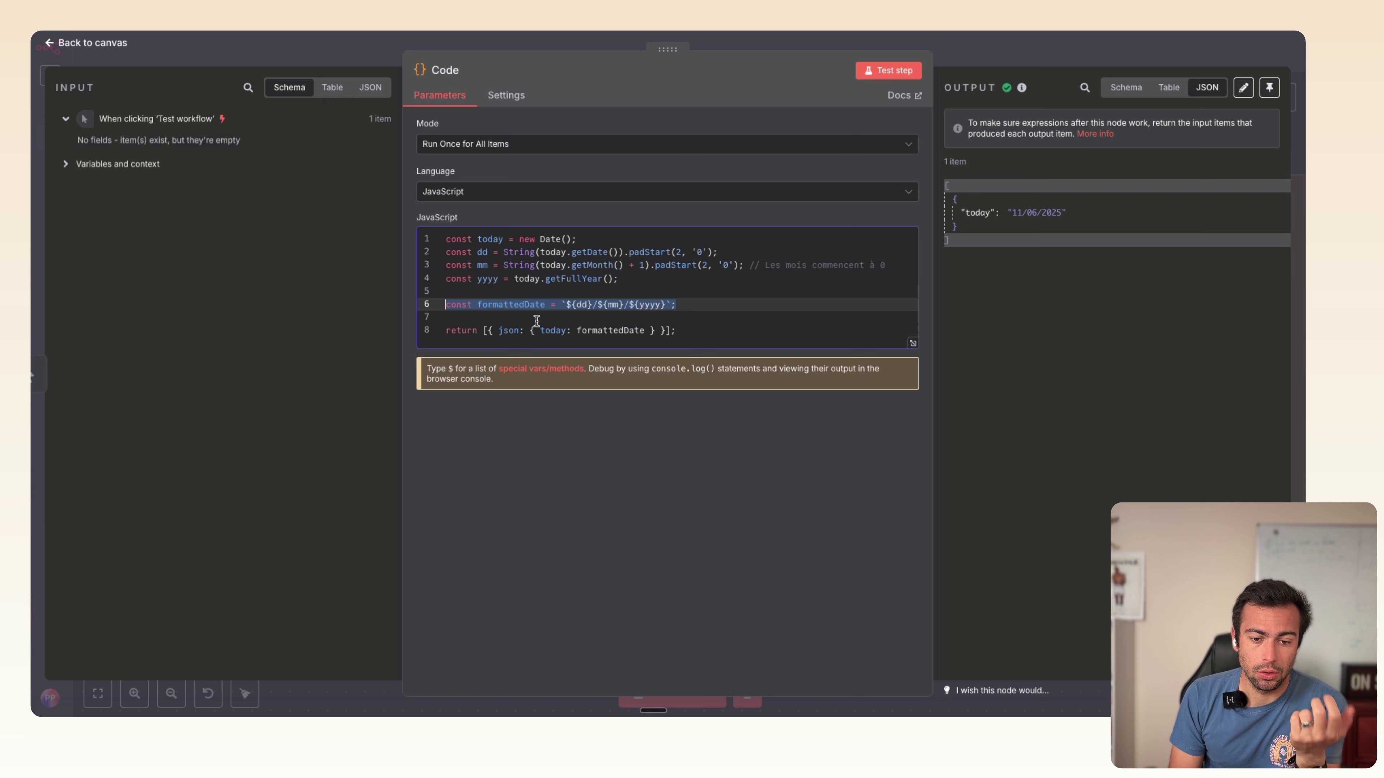
{"action": "left_click_drag", "start_coordinate": [446, 330], "coordinate": [659, 338]}
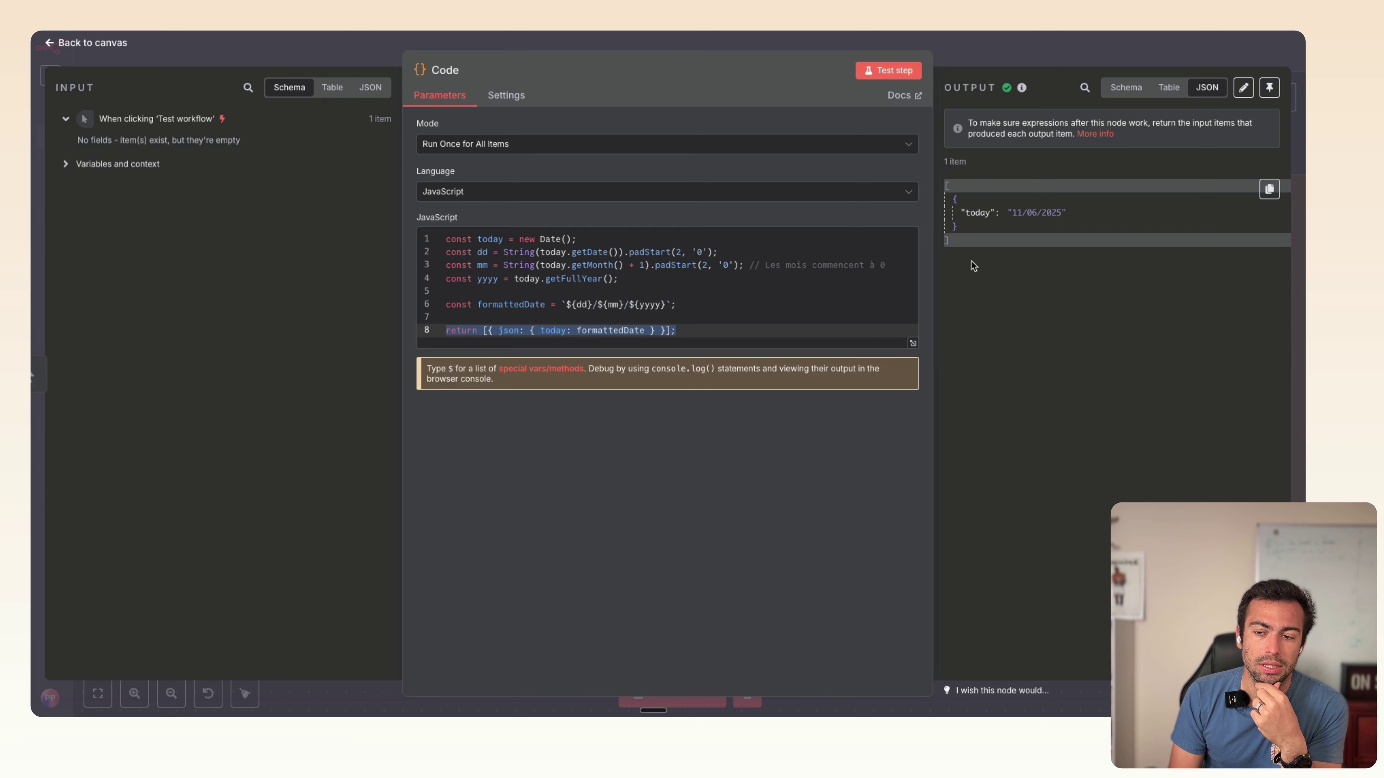
{"action": "left_click_drag", "start_coordinate": [967, 265], "coordinate": [946, 188]}
{"action": "left_click", "coordinate": [1024, 64]}
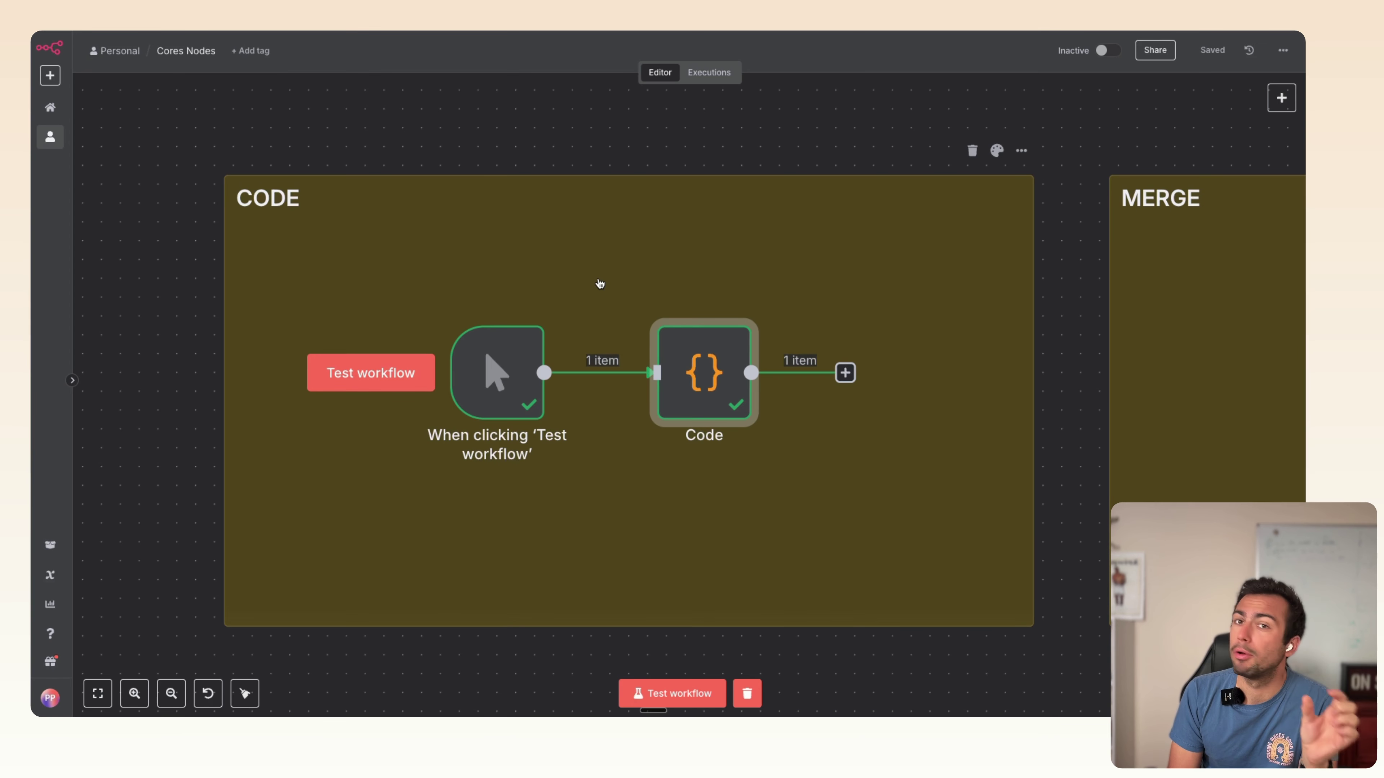
- Detach the manual trigger from the Code node and move it into the MERGE area, beside the Edit Fields nodes
{"action": "scroll", "coordinate": [599, 283], "scroll_direction": "down", "scroll_amount": 3}
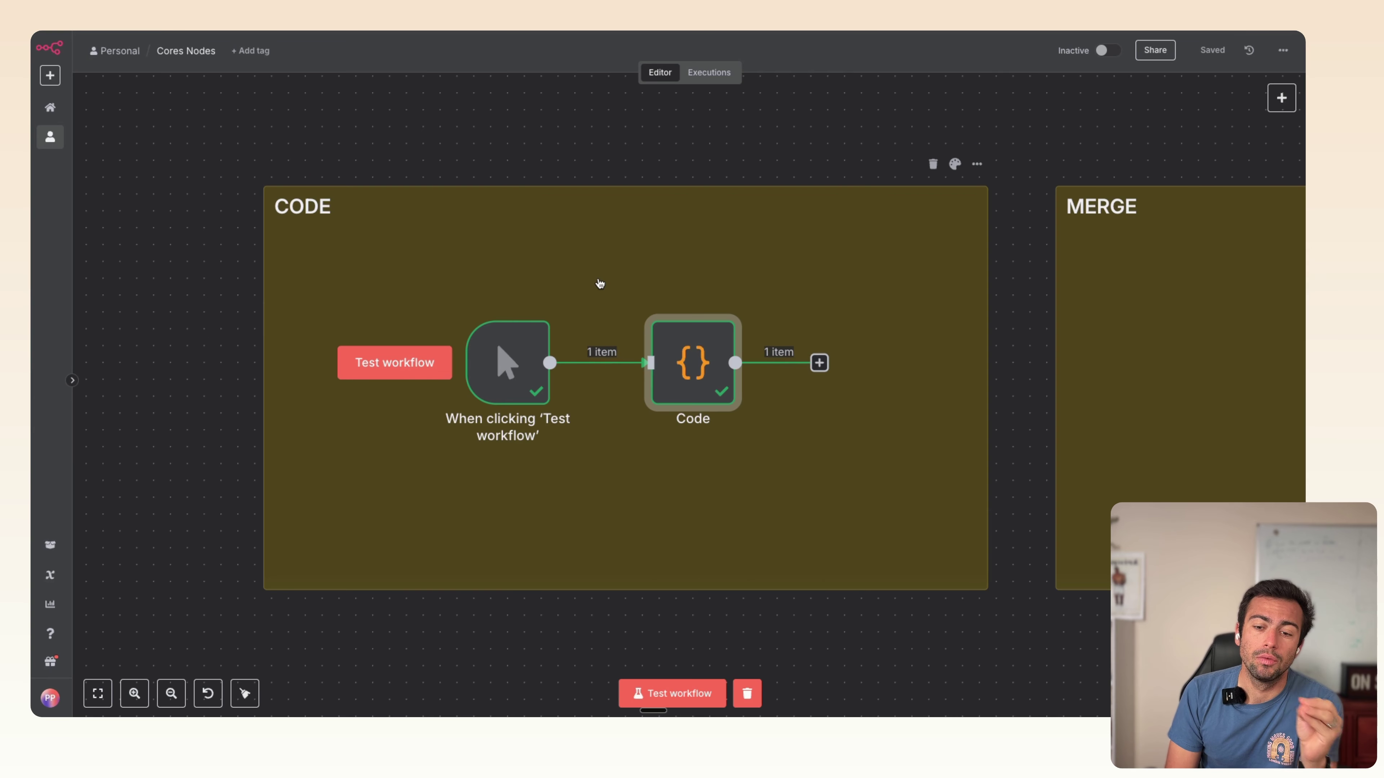
{"action": "scroll", "coordinate": [600, 283], "scroll_direction": "up", "scroll_amount": 4}
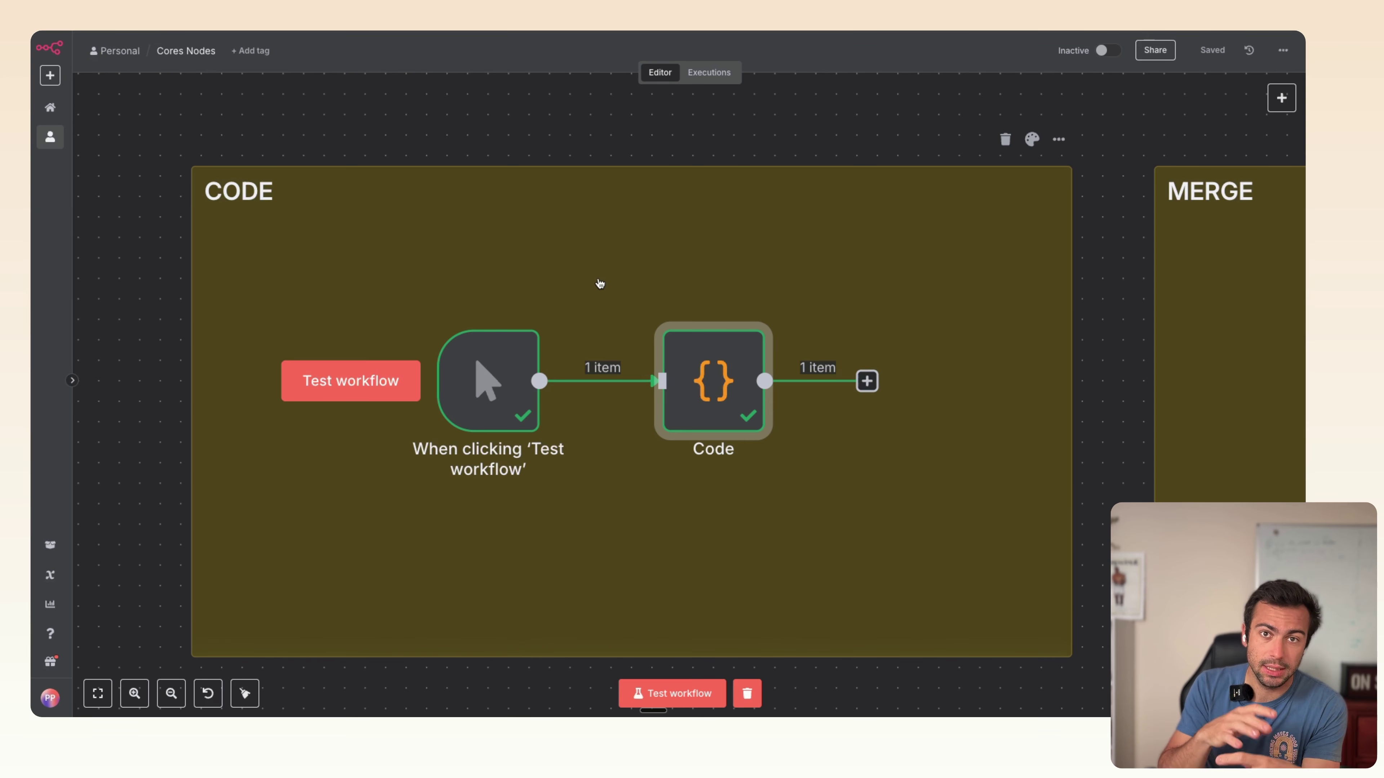
{"action": "mouse_move", "coordinate": [689, 359]}
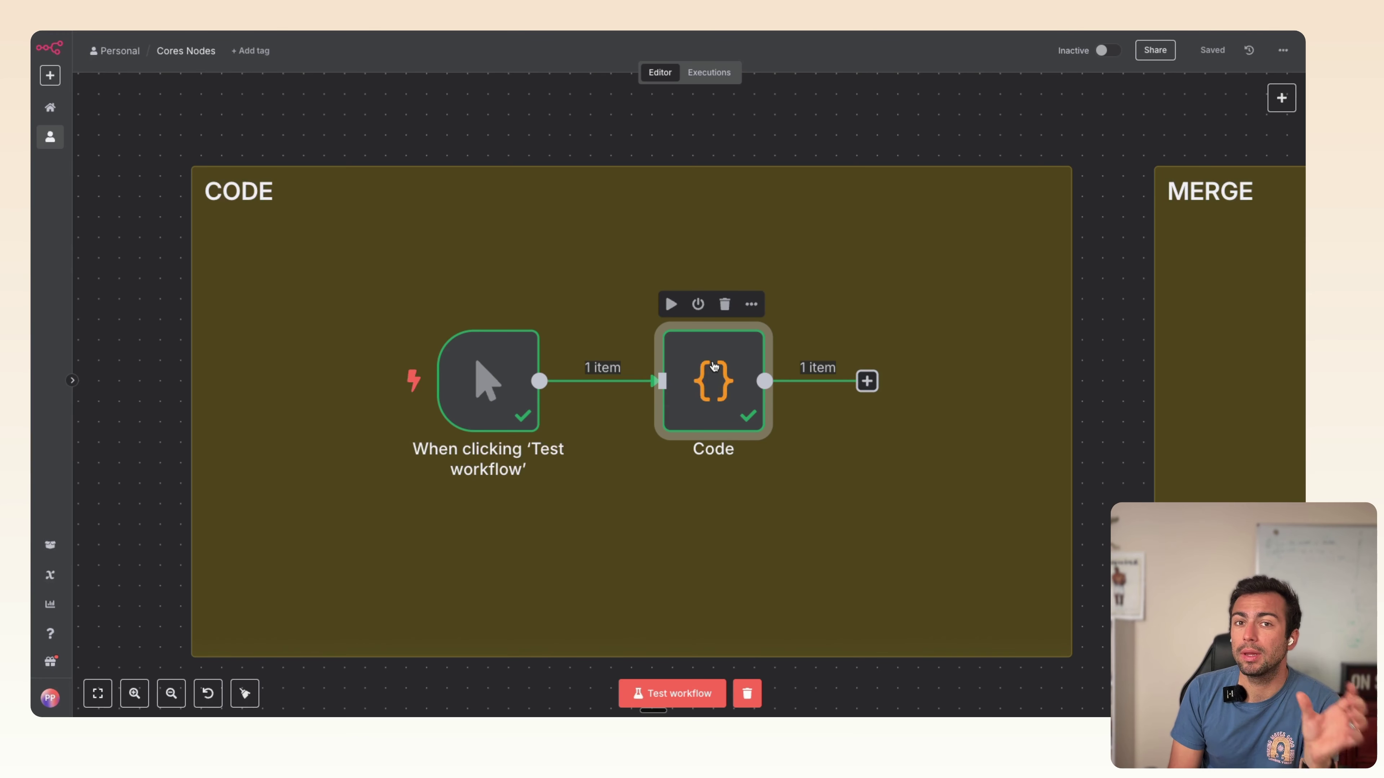
{"action": "key", "text": "1"}
{"action": "mouse_move", "coordinate": [356, 365]}
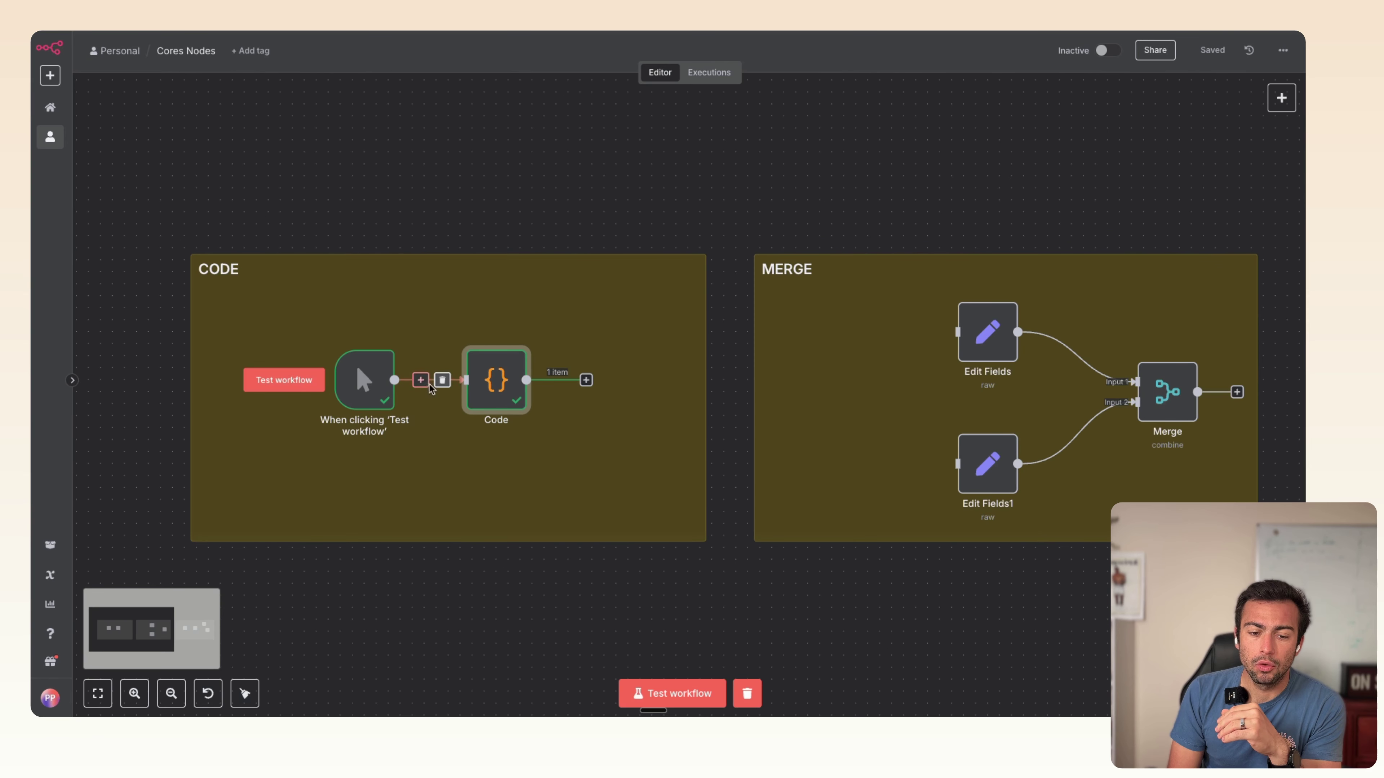
{"action": "left_click_drag", "start_coordinate": [377, 380], "coordinate": [852, 380]}
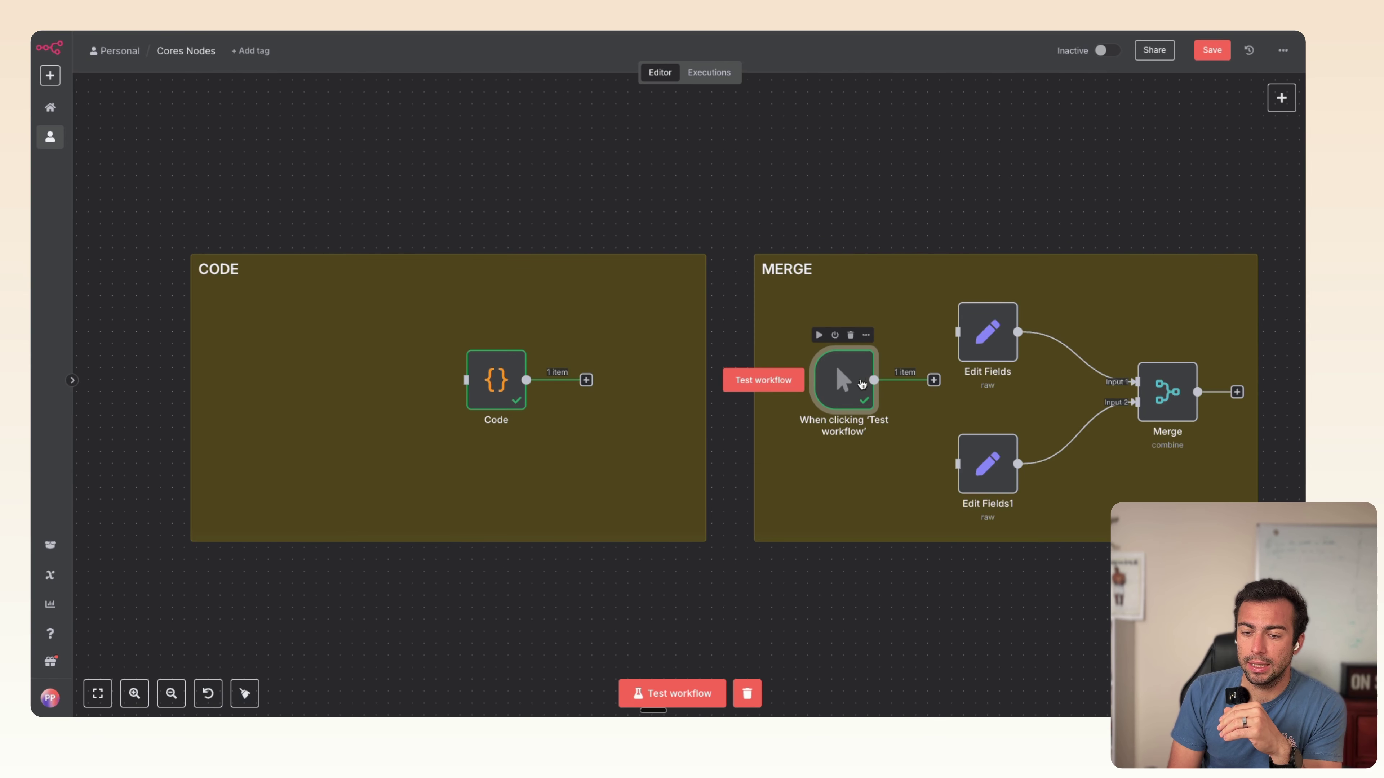
- Connect the manual trigger's output to both the Edit Fields and Edit Fields1 nodes
{"action": "scroll", "coordinate": [862, 384], "scroll_direction": "right", "scroll_amount": 5}
{"action": "scroll", "coordinate": [862, 384], "scroll_direction": "up", "scroll_amount": 5}
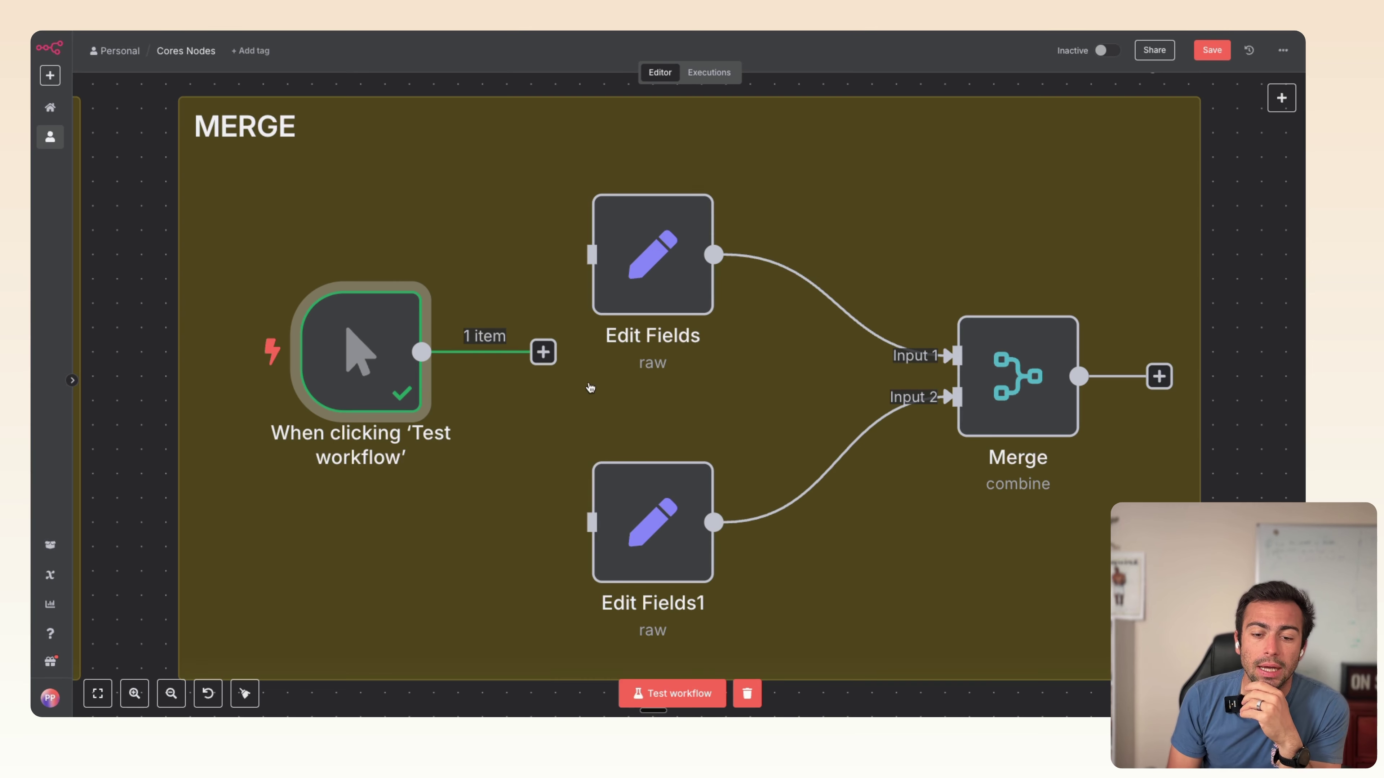
{"action": "left_click_drag", "start_coordinate": [543, 352], "coordinate": [599, 239]}
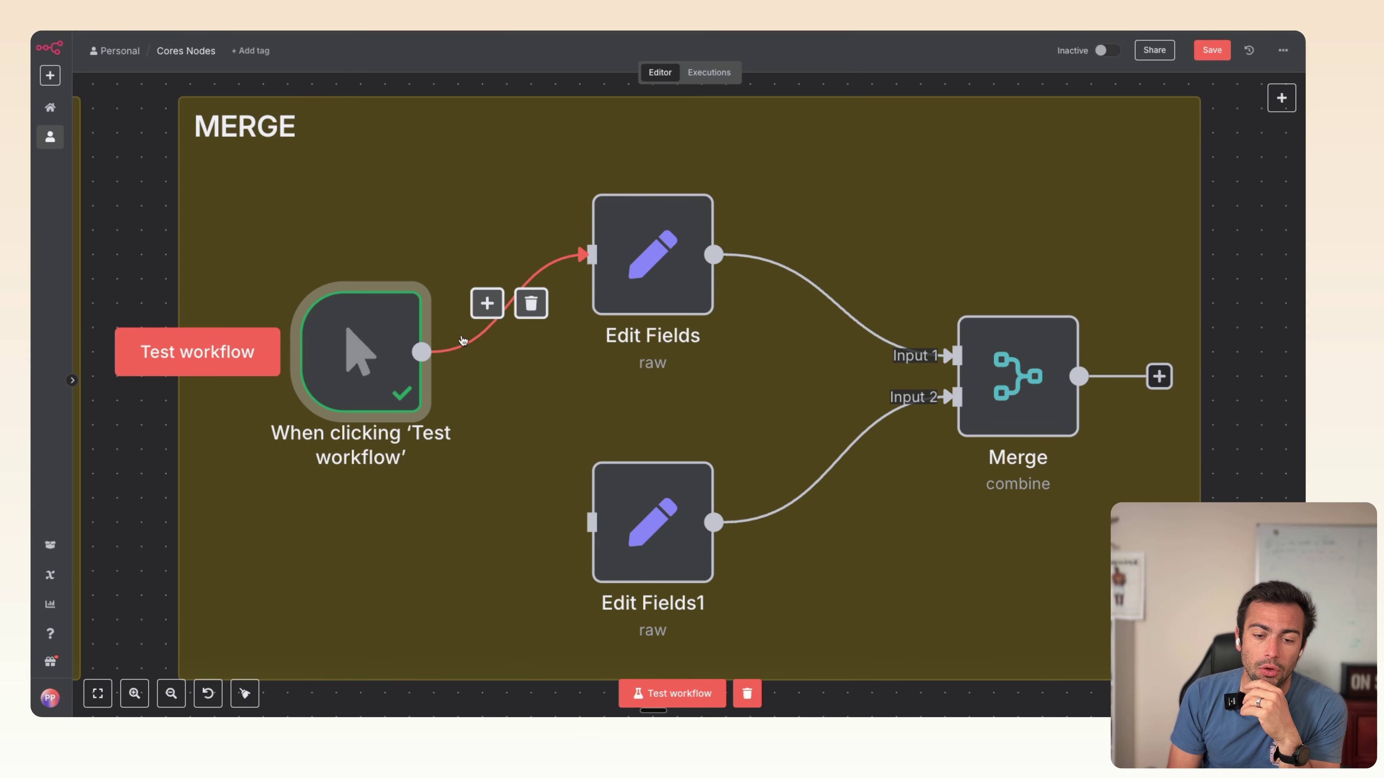
{"action": "left_click_drag", "start_coordinate": [421, 353], "coordinate": [547, 542]}
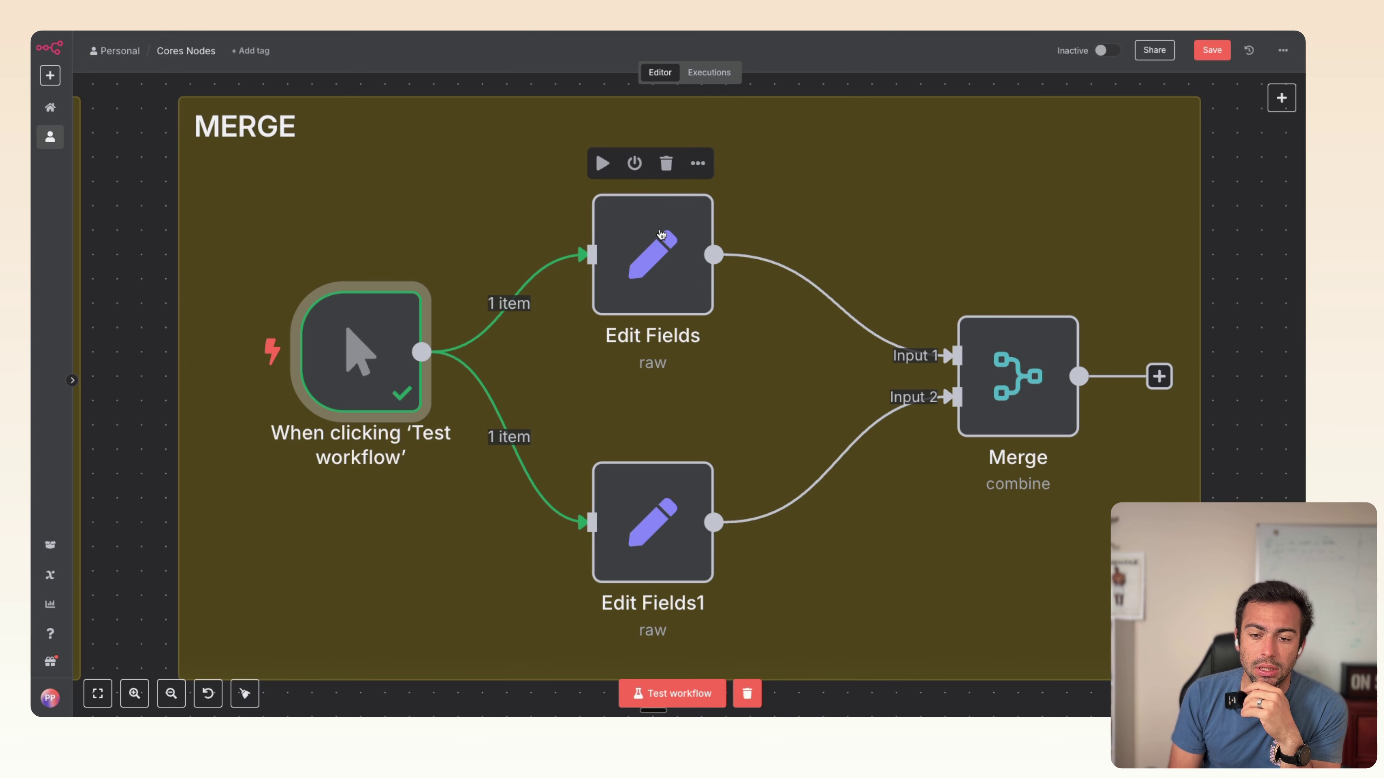
- Review the JSON data defined in the Edit Fields and Edit Fields1 nodes
{"action": "double_click", "coordinate": [657, 240]}
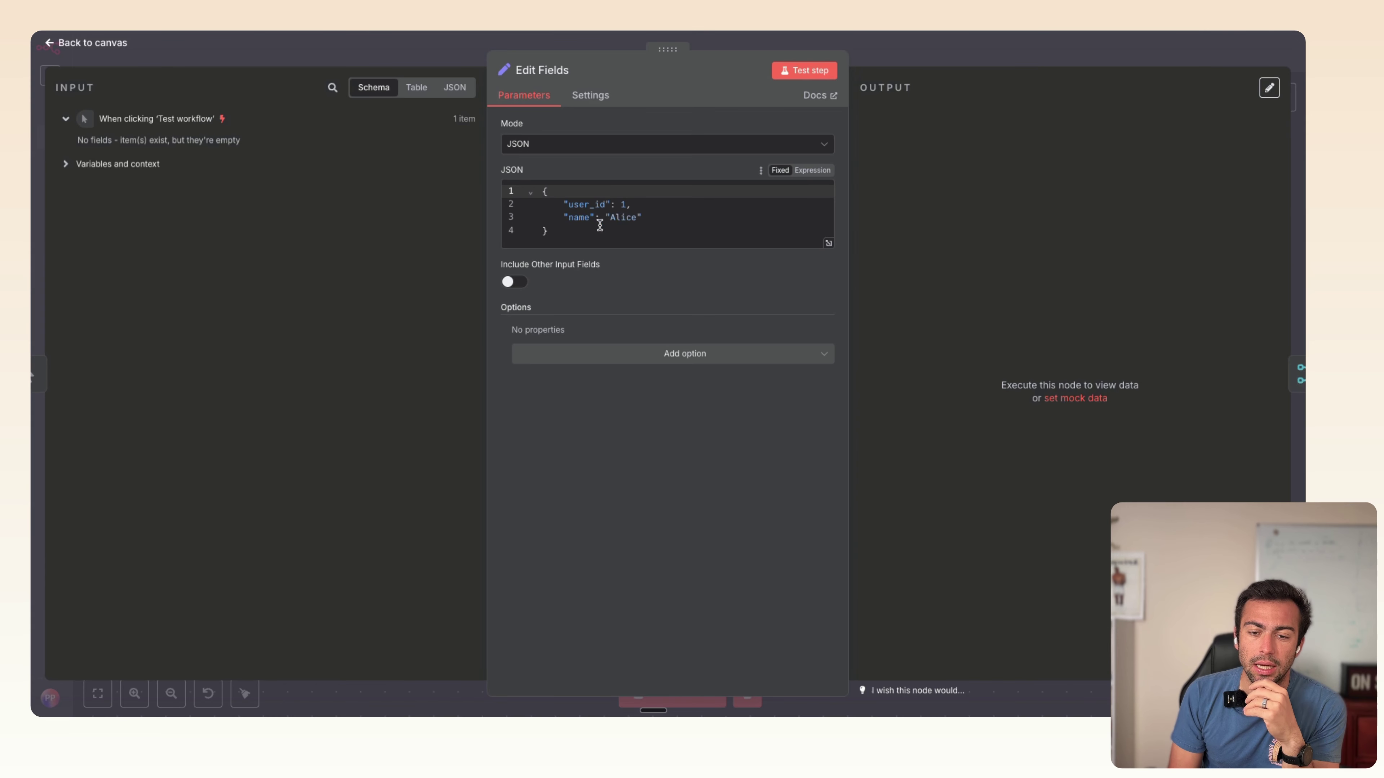
{"action": "left_click", "coordinate": [746, 41]}
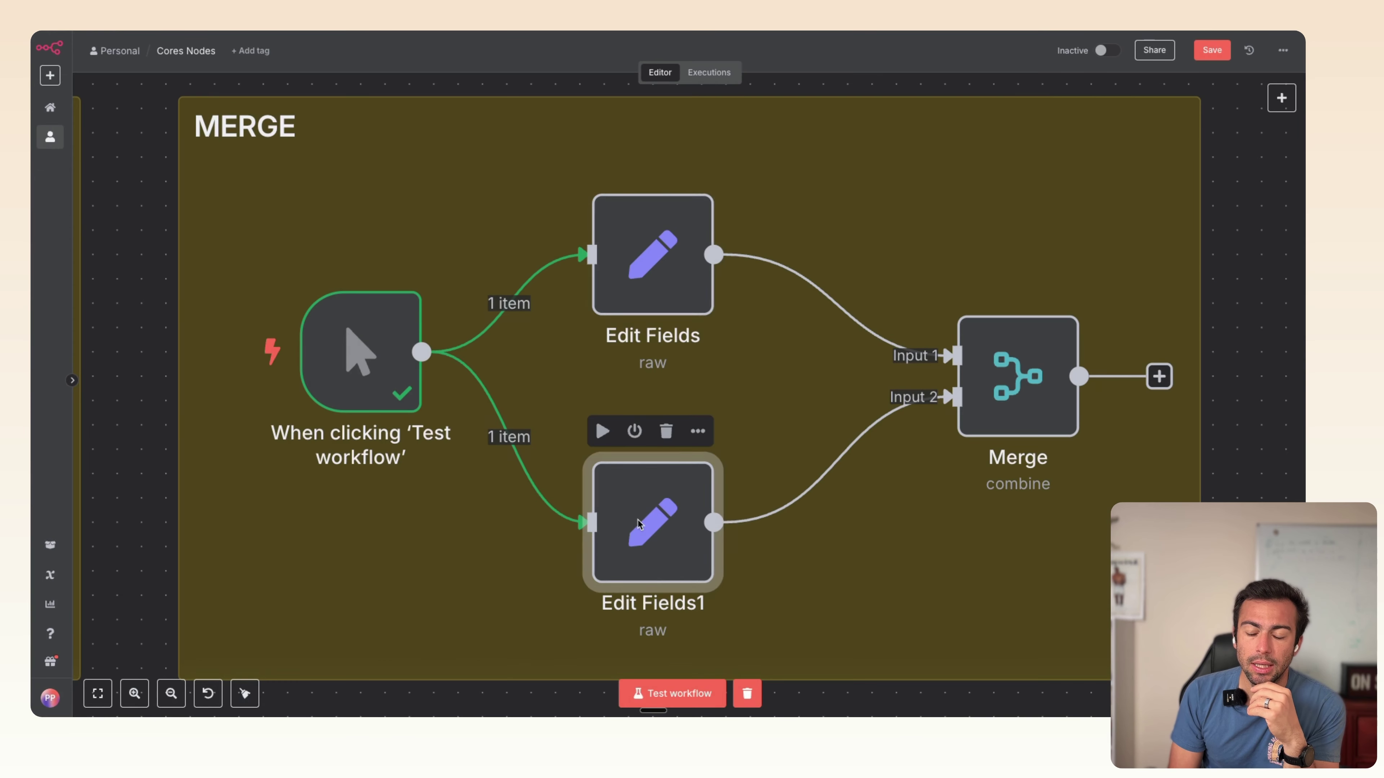
{"action": "double_click", "coordinate": [653, 518]}
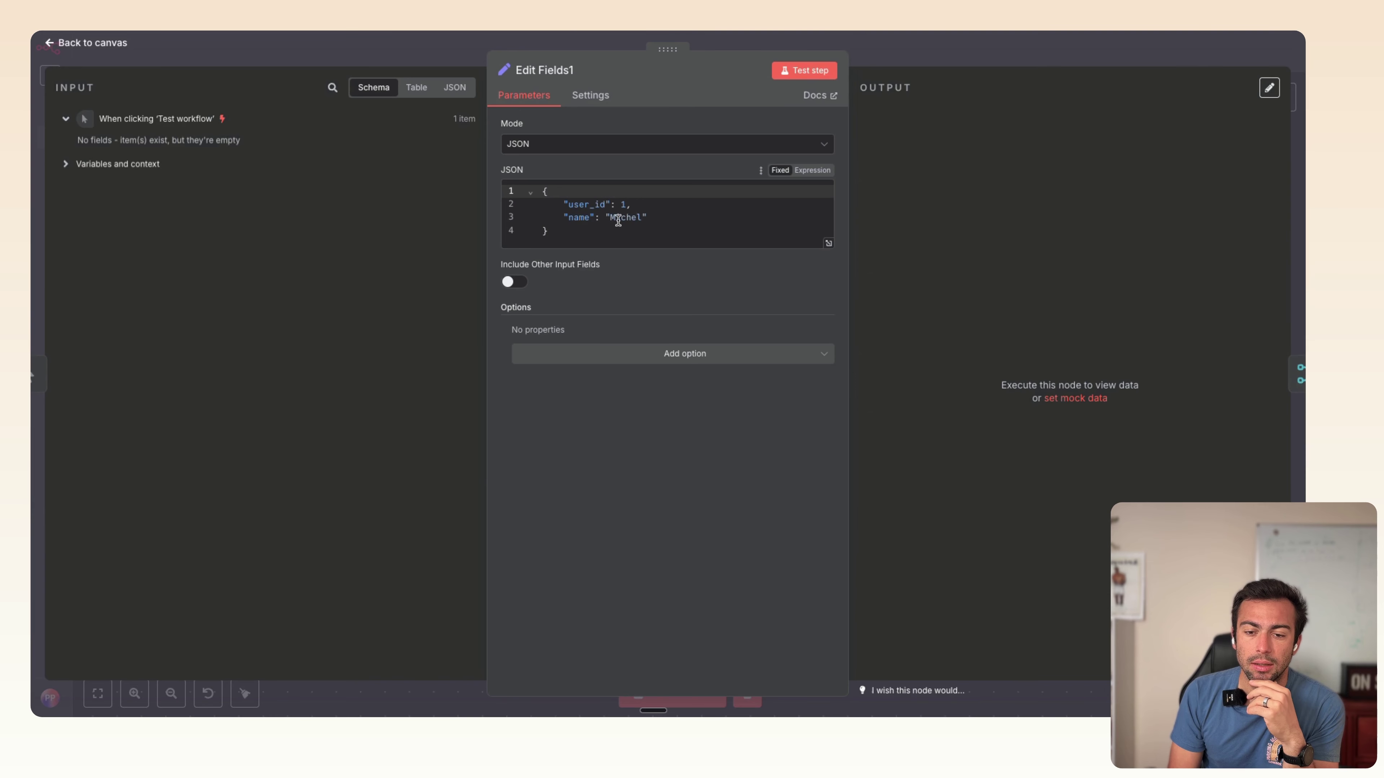
{"action": "left_click", "coordinate": [893, 64]}
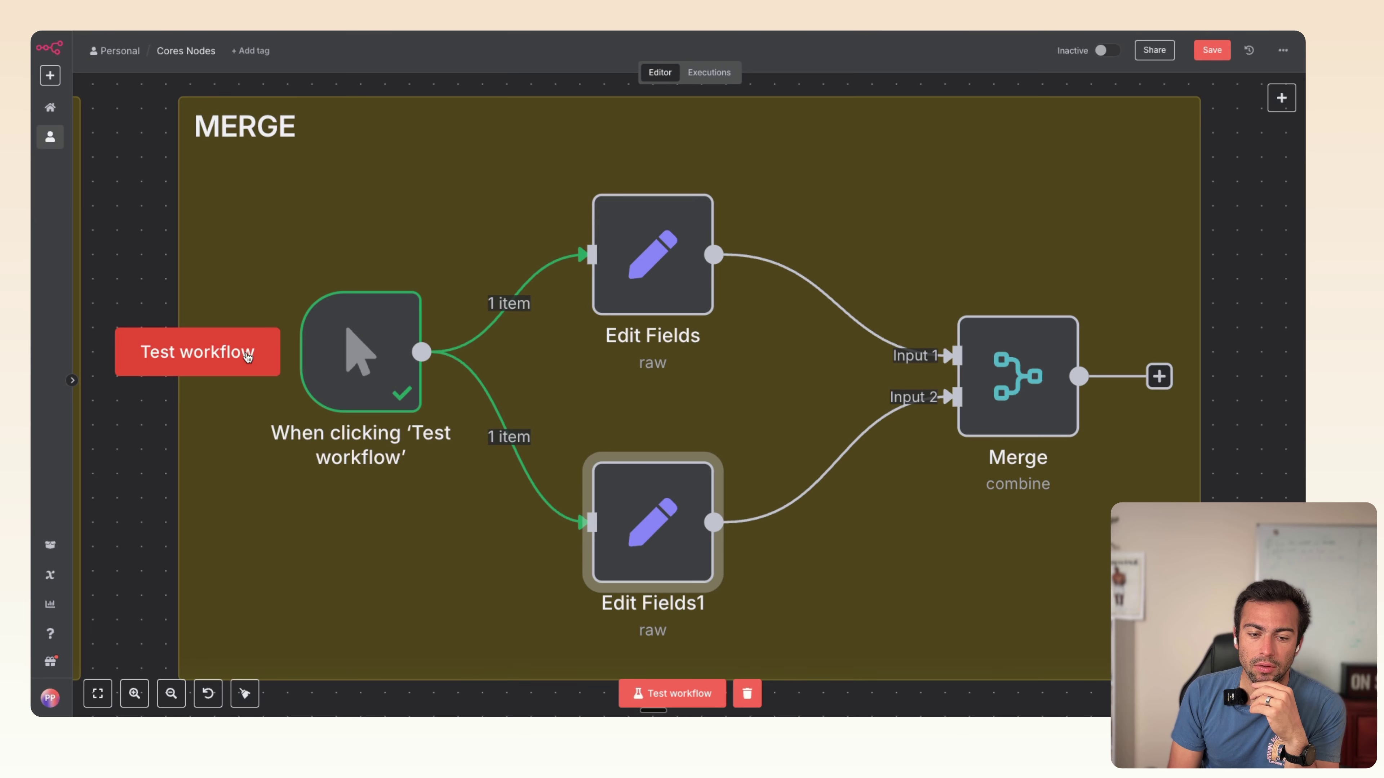
- Run the workflow and inspect the Merge node's output and its Combine By options
{"action": "left_click", "coordinate": [248, 354]}
{"action": "double_click", "coordinate": [1017, 377]}
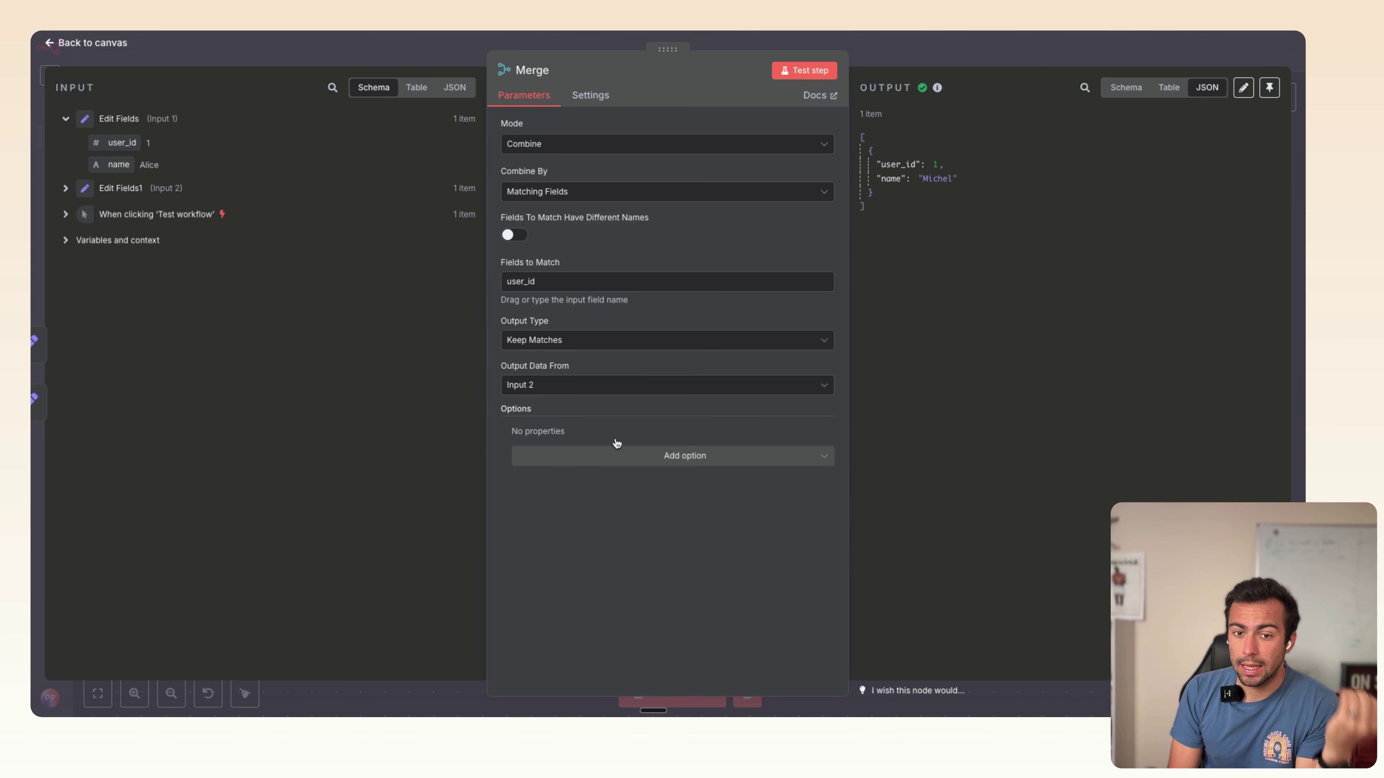
{"action": "left_click", "coordinate": [572, 199]}
{"action": "left_click", "coordinate": [572, 199]}
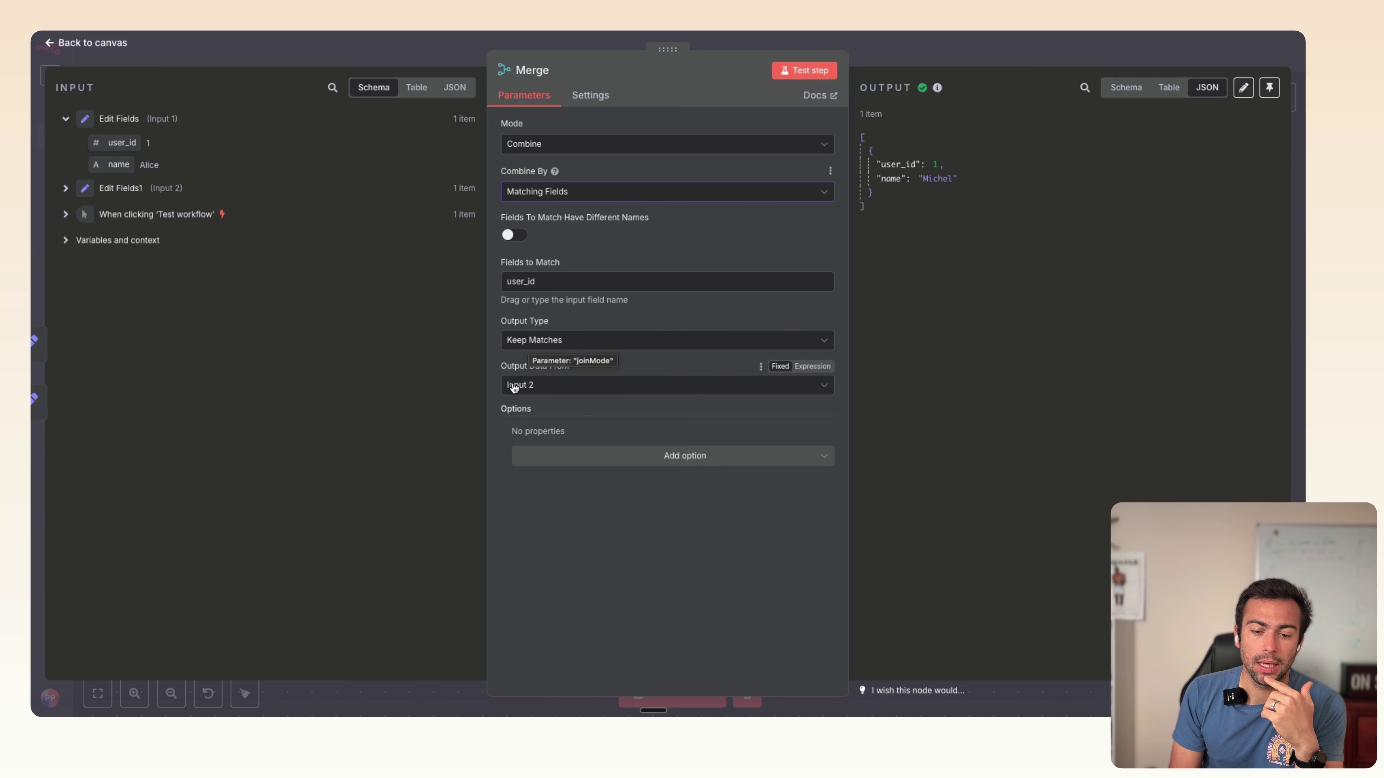
- Set the Merge node's Output Data From to Input 1, rerun the workflow and reopen the node to view its output
{"action": "left_click", "coordinate": [555, 387]}
{"action": "left_click", "coordinate": [546, 443]}
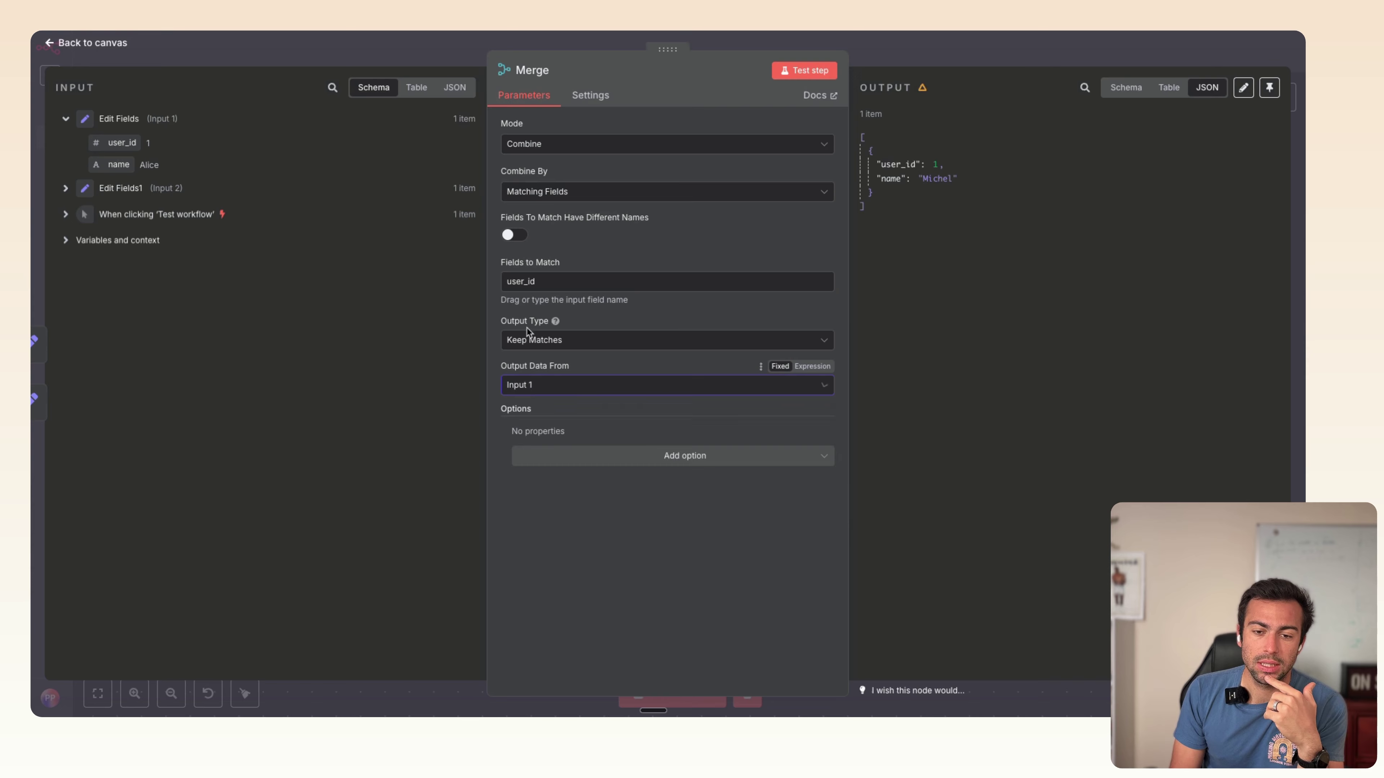
{"action": "left_click", "coordinate": [454, 55]}
{"action": "left_click", "coordinate": [238, 364]}
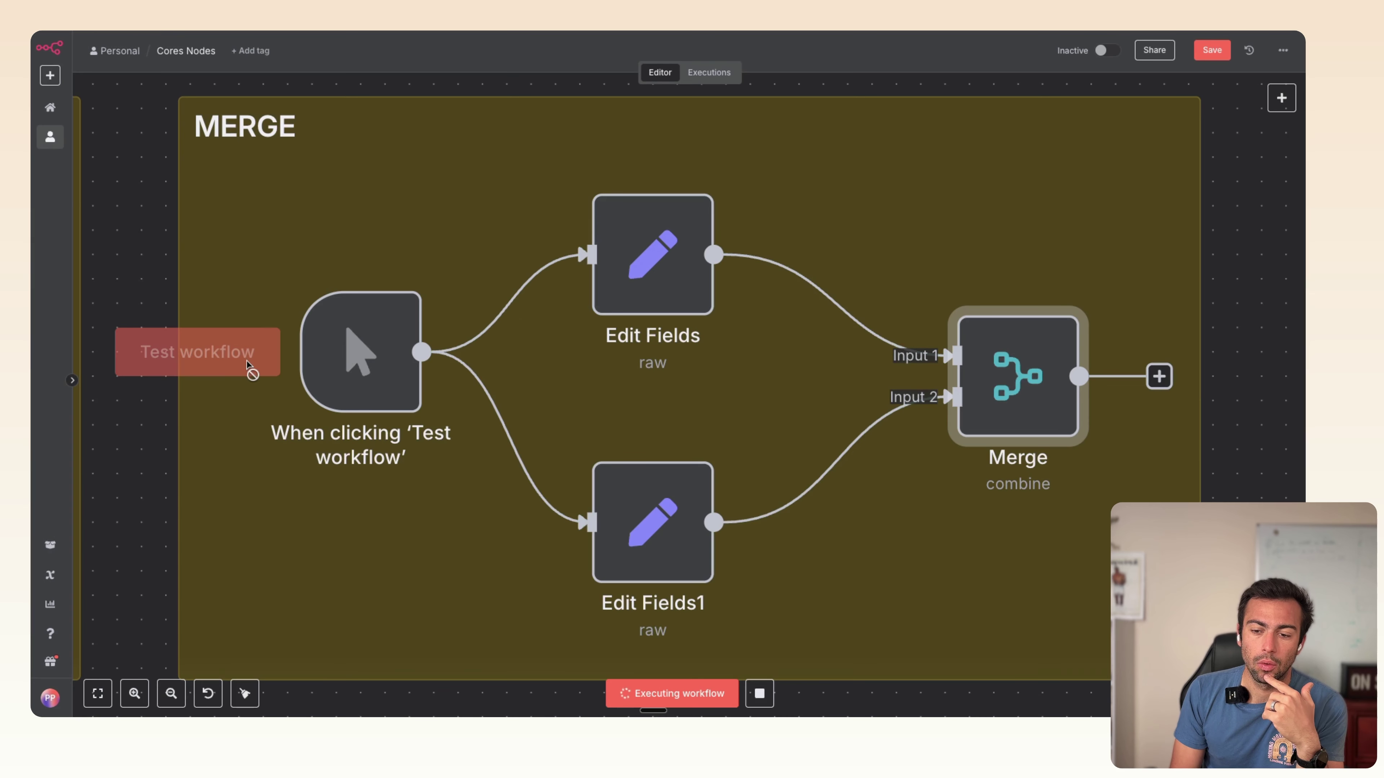
{"action": "mouse_move", "coordinate": [1018, 388]}
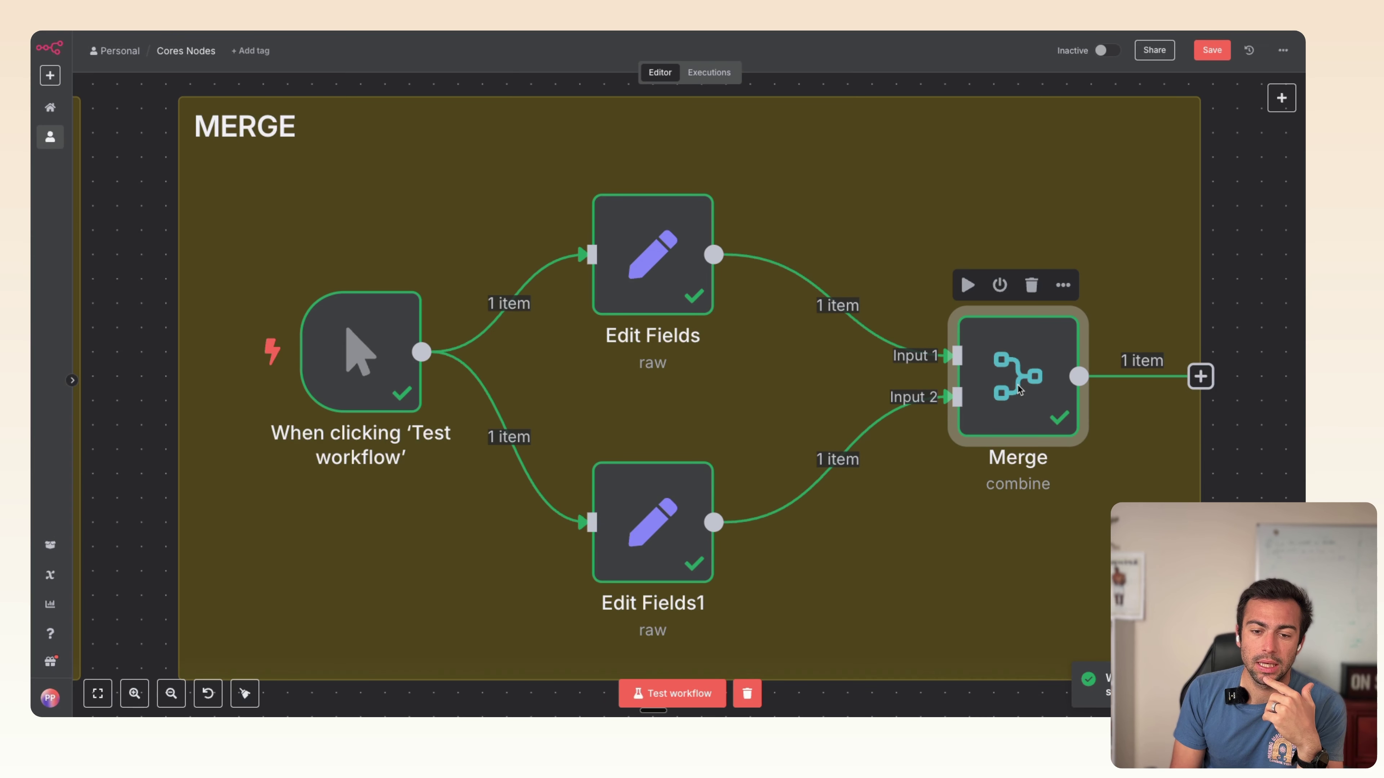
{"action": "double_click", "coordinate": [1019, 388]}
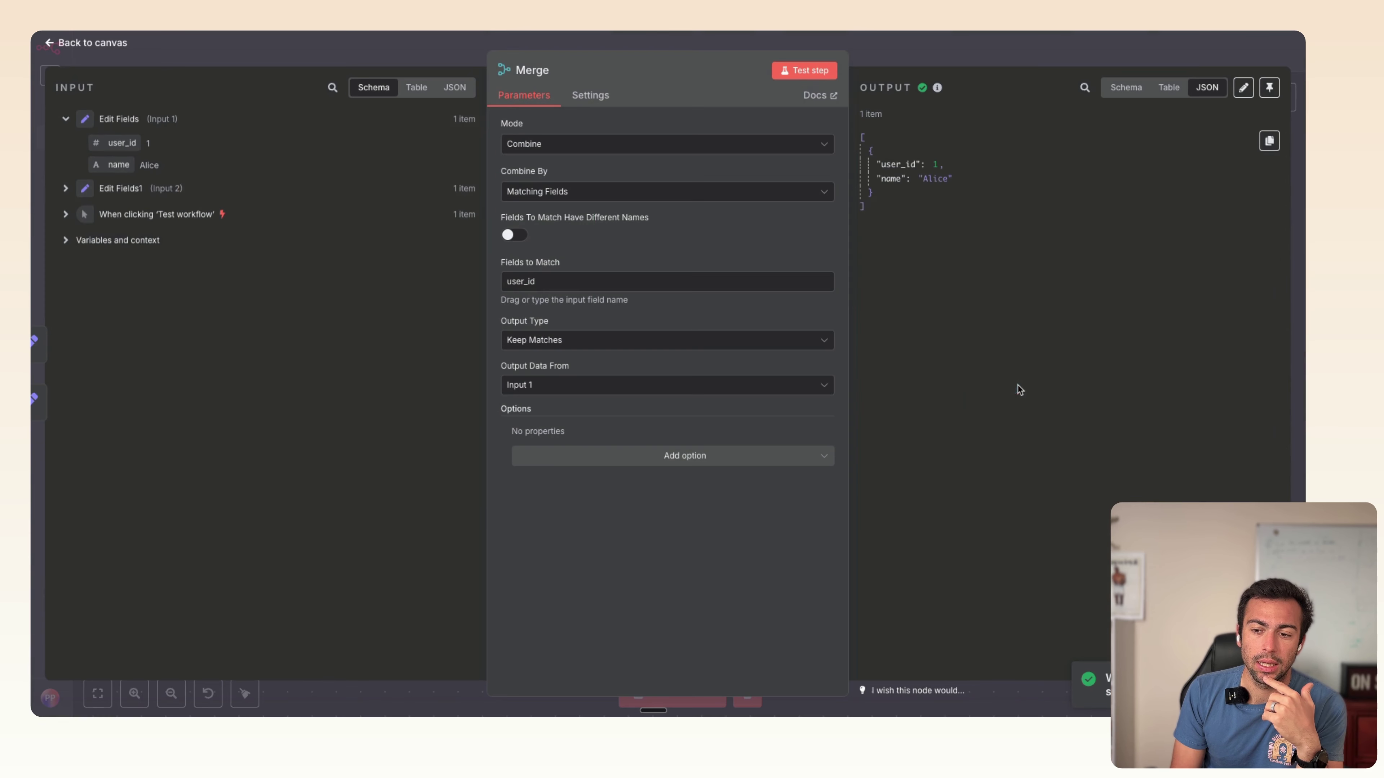
- Set the Merge node's Output Data From to Both Inputs Merged Together, rerun the workflow and view the node's output
{"action": "left_click", "coordinate": [565, 386]}
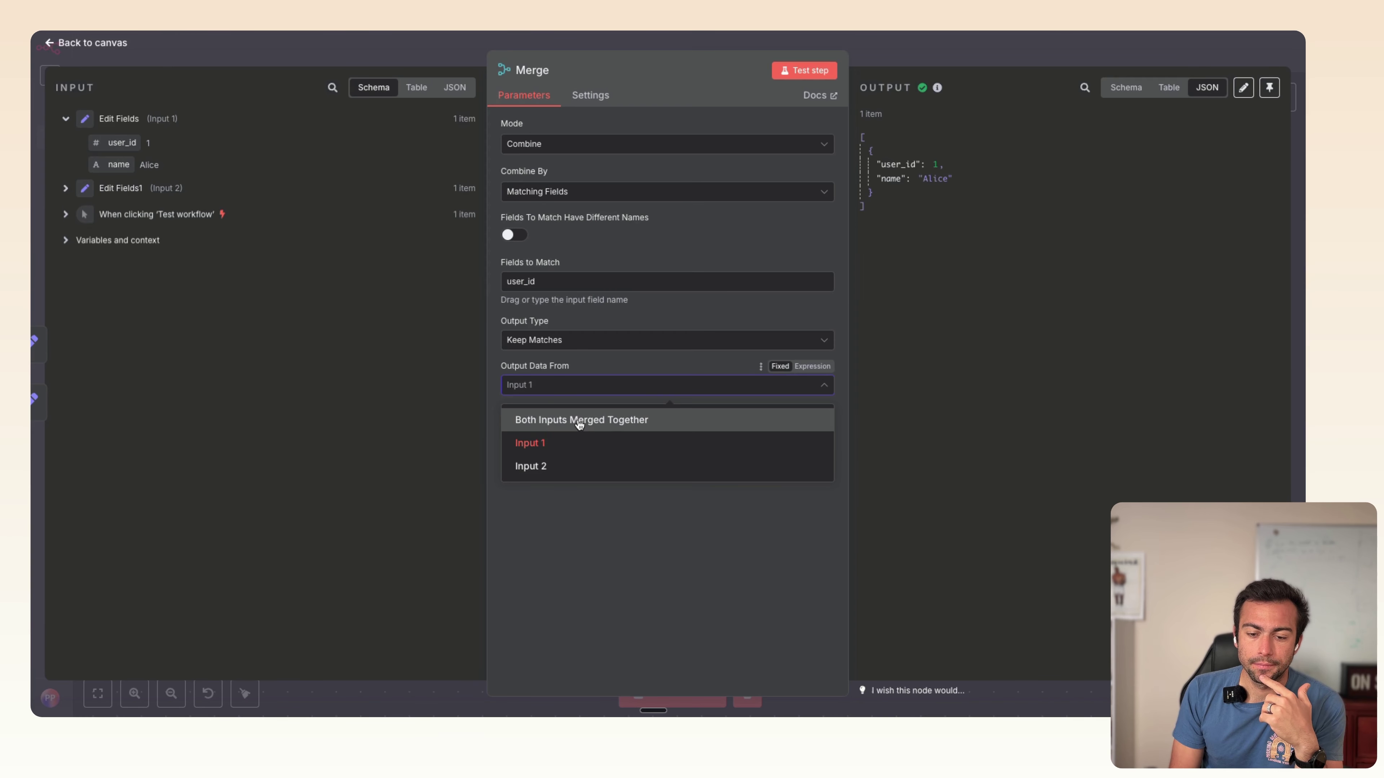
{"action": "left_click", "coordinate": [579, 423]}
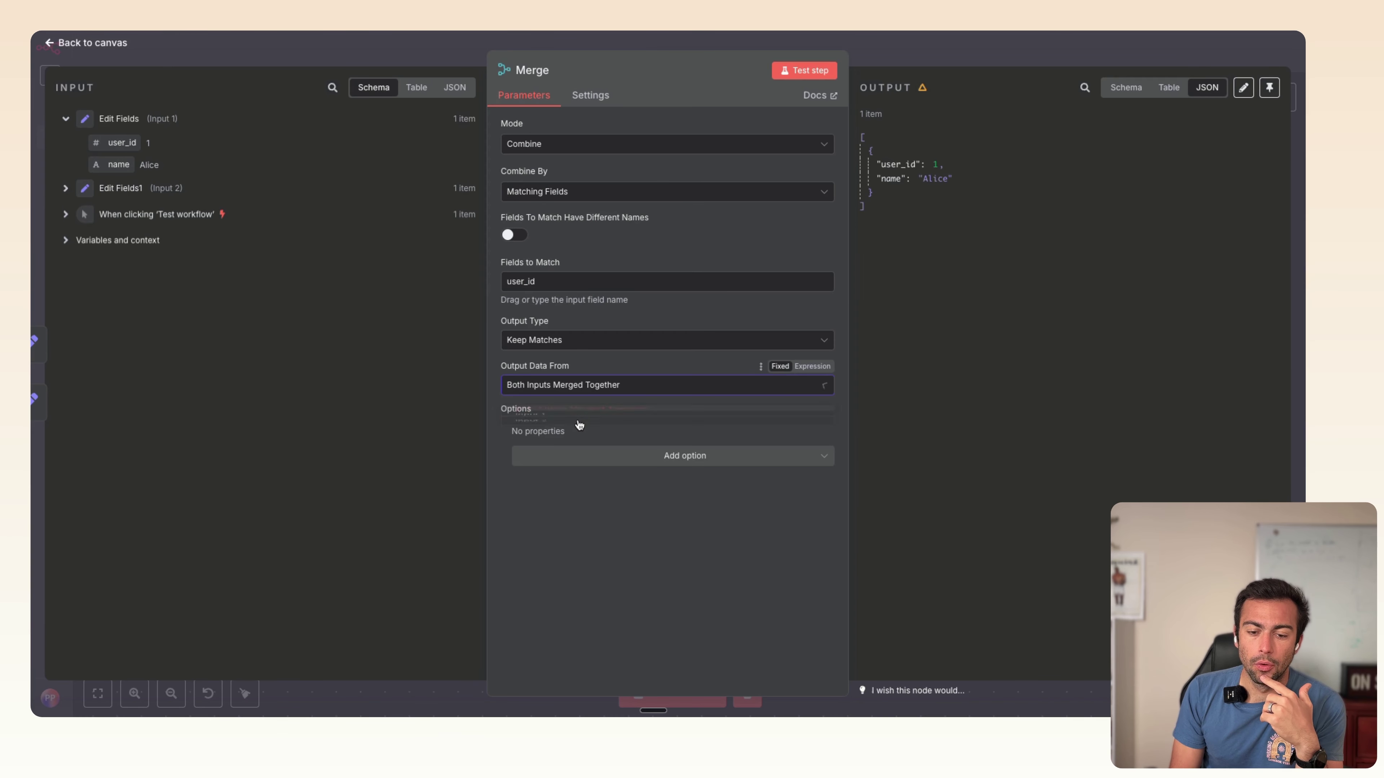
{"action": "left_click", "coordinate": [329, 37]}
{"action": "left_click", "coordinate": [196, 351]}
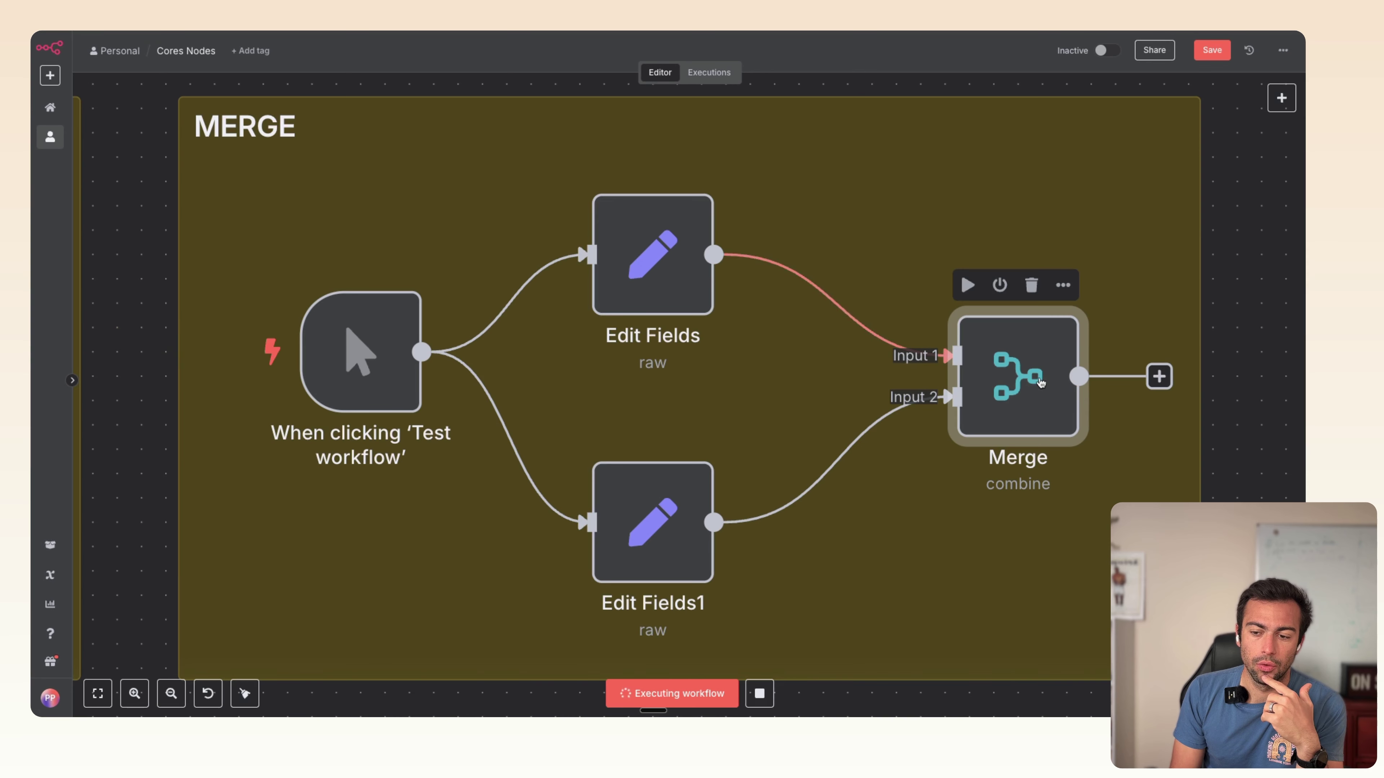
{"action": "double_click", "coordinate": [1011, 381]}
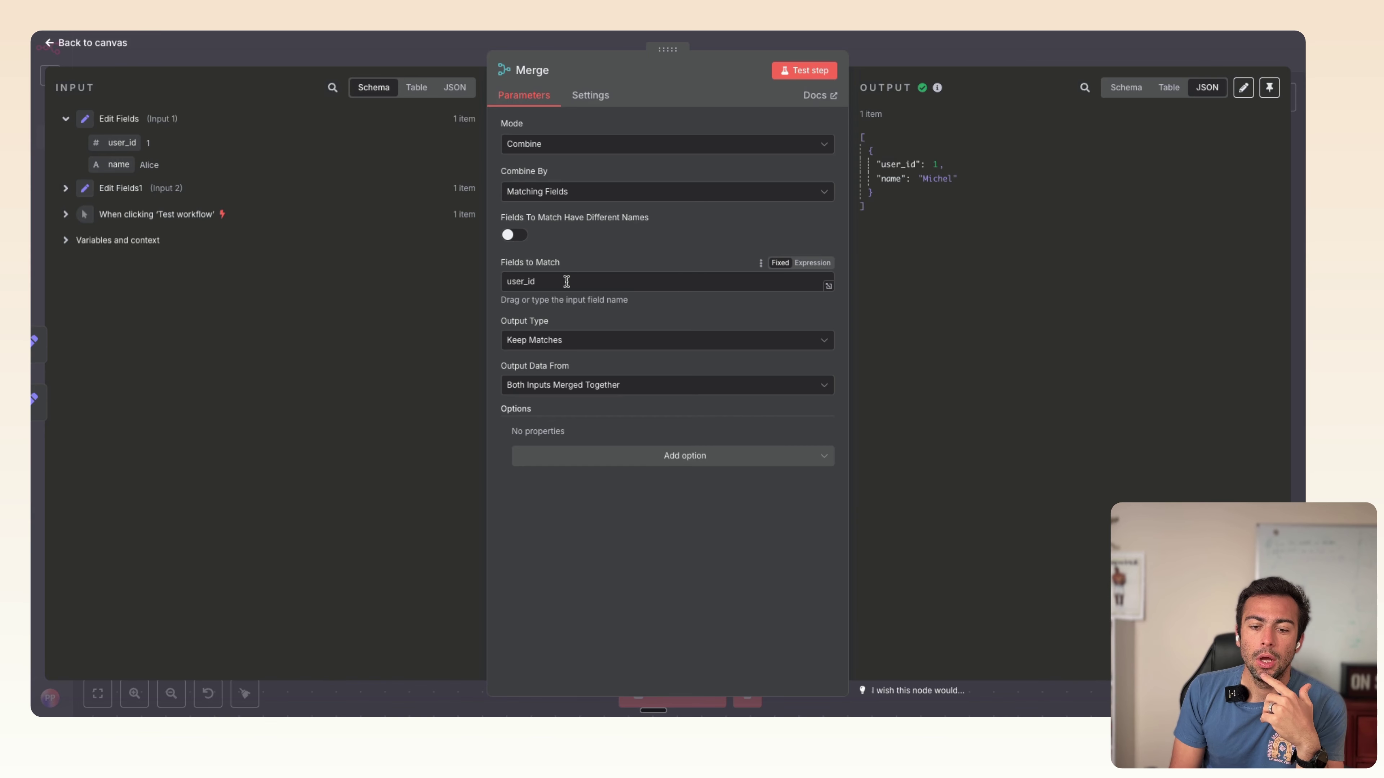
- Change user_id to 2 in the Edit Fields1 node's JSON and return to the canvas
{"action": "left_click", "coordinate": [296, 43]}
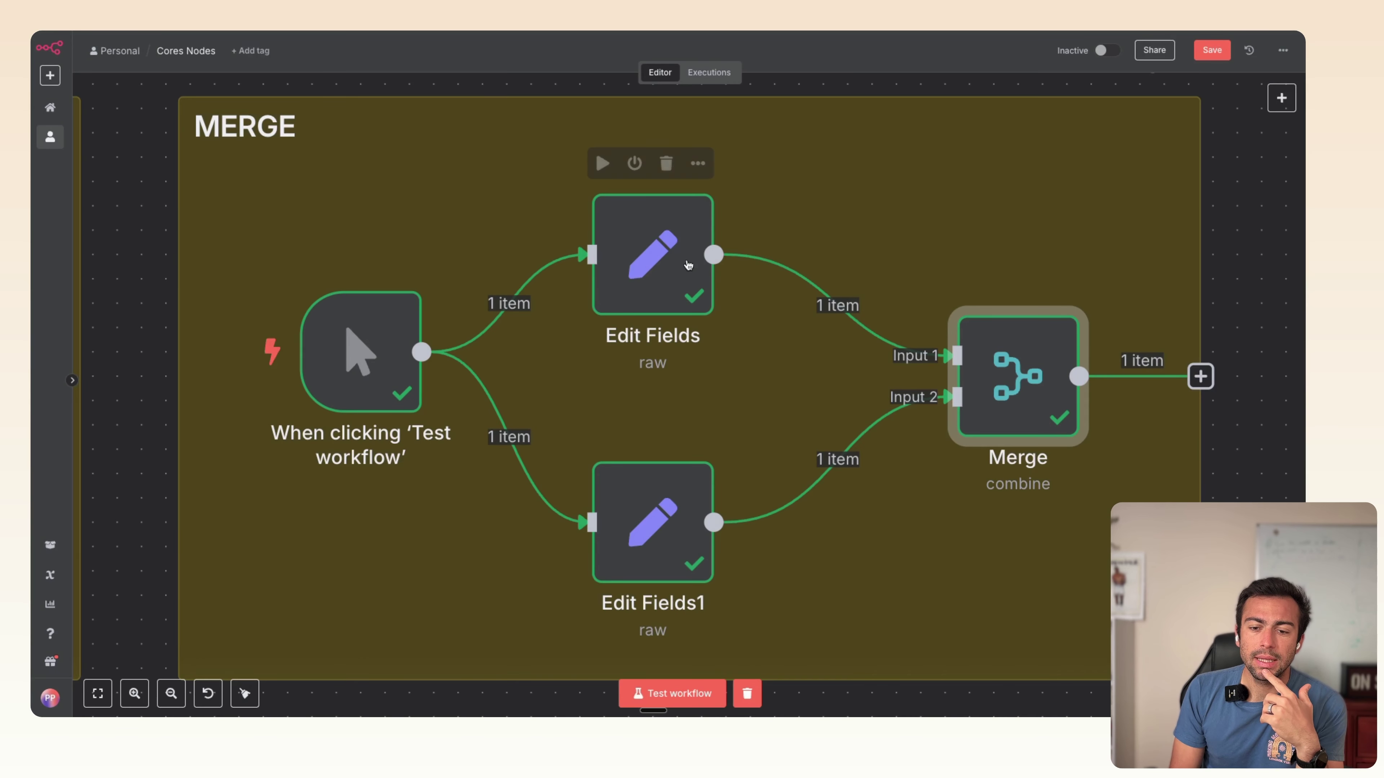
{"action": "double_click", "coordinate": [676, 247]}
{"action": "left_click", "coordinate": [385, 41]}
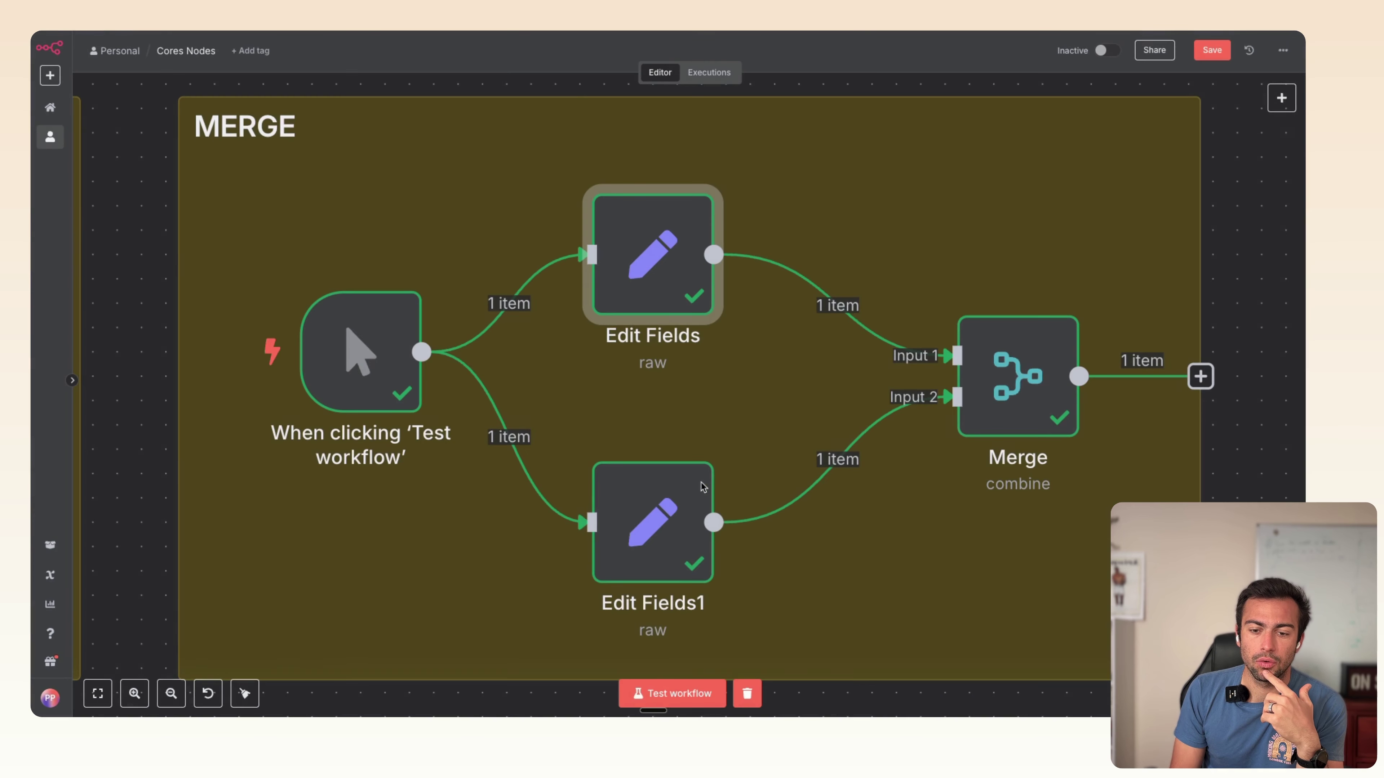
{"action": "double_click", "coordinate": [653, 529]}
{"action": "left_click", "coordinate": [626, 205]}
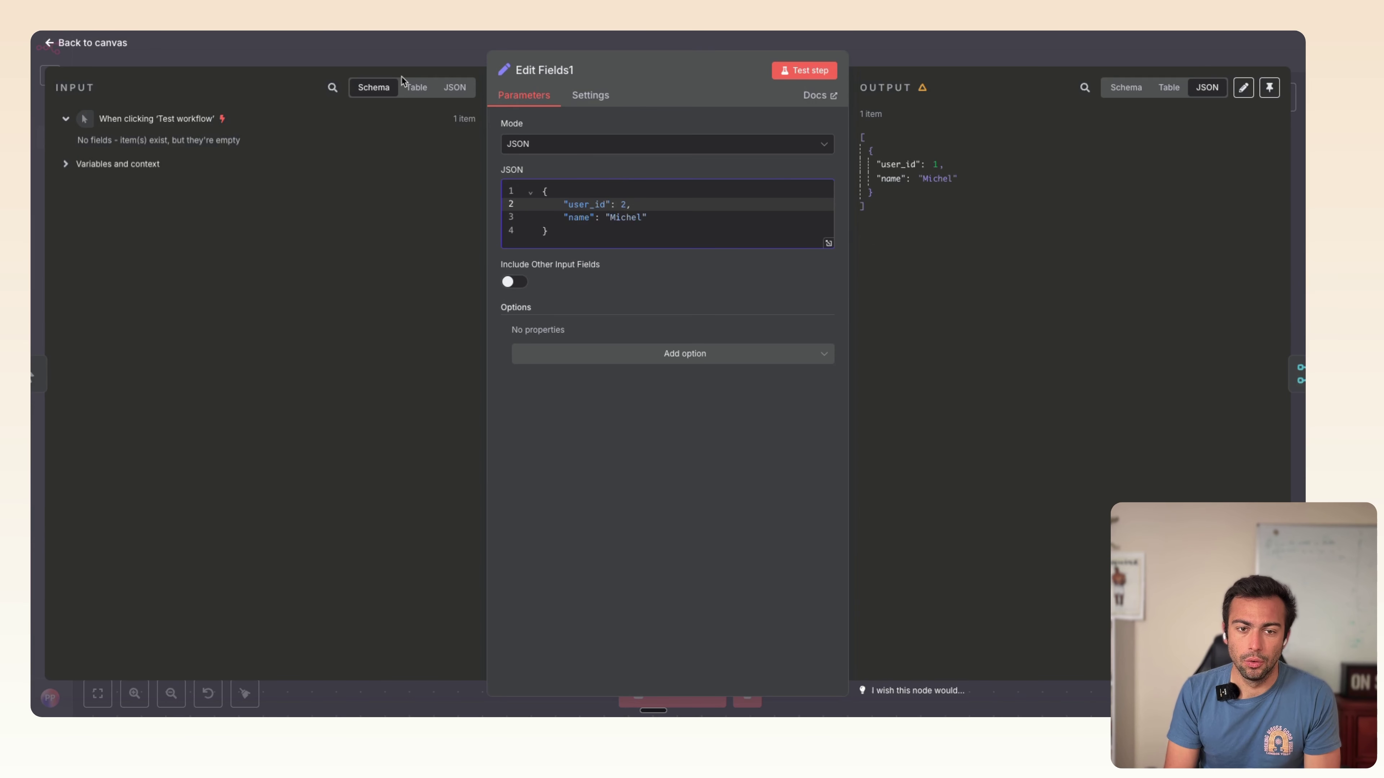
{"action": "left_click", "coordinate": [401, 53]}
- Rerun the workflow and compare the user_id of both Merge inputs with the node's output and Fields to Match setting
{"action": "left_click", "coordinate": [221, 350]}
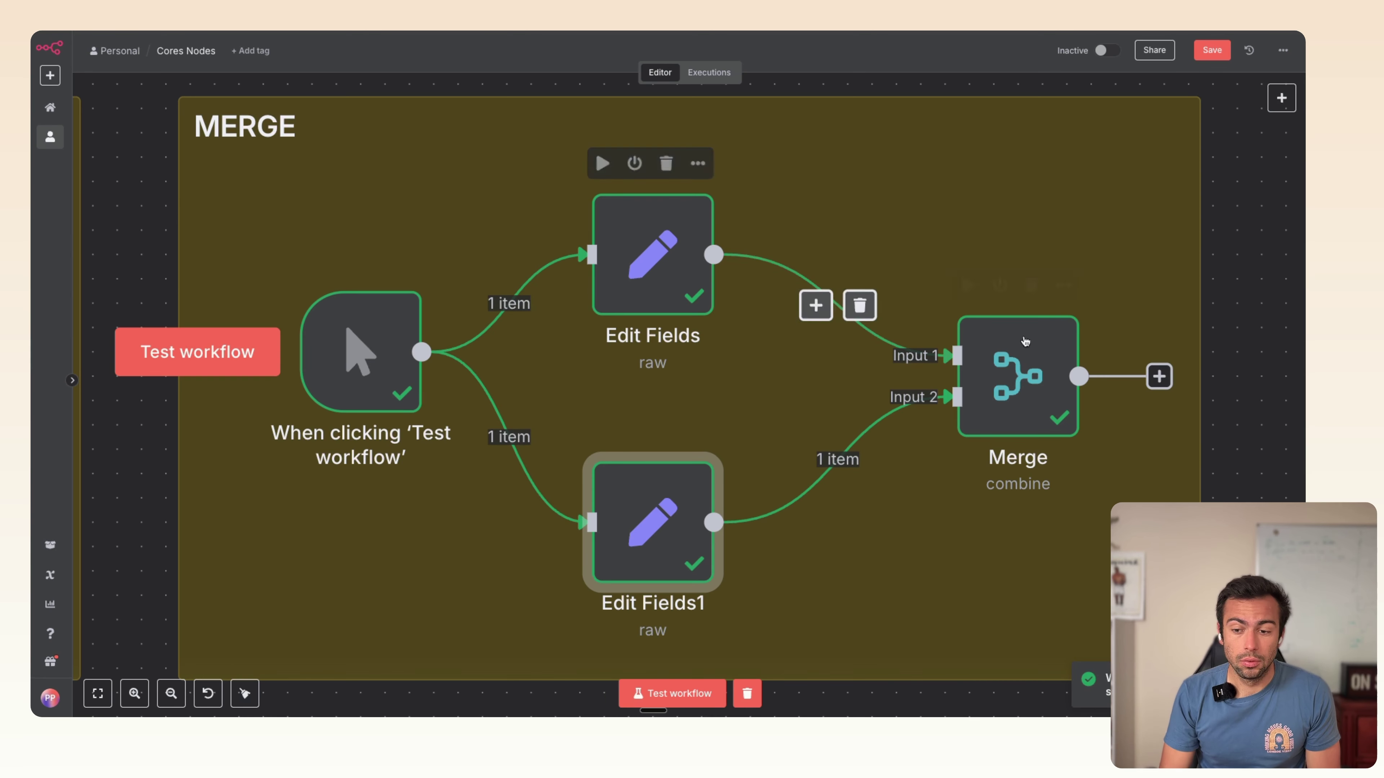
{"action": "double_click", "coordinate": [1018, 376]}
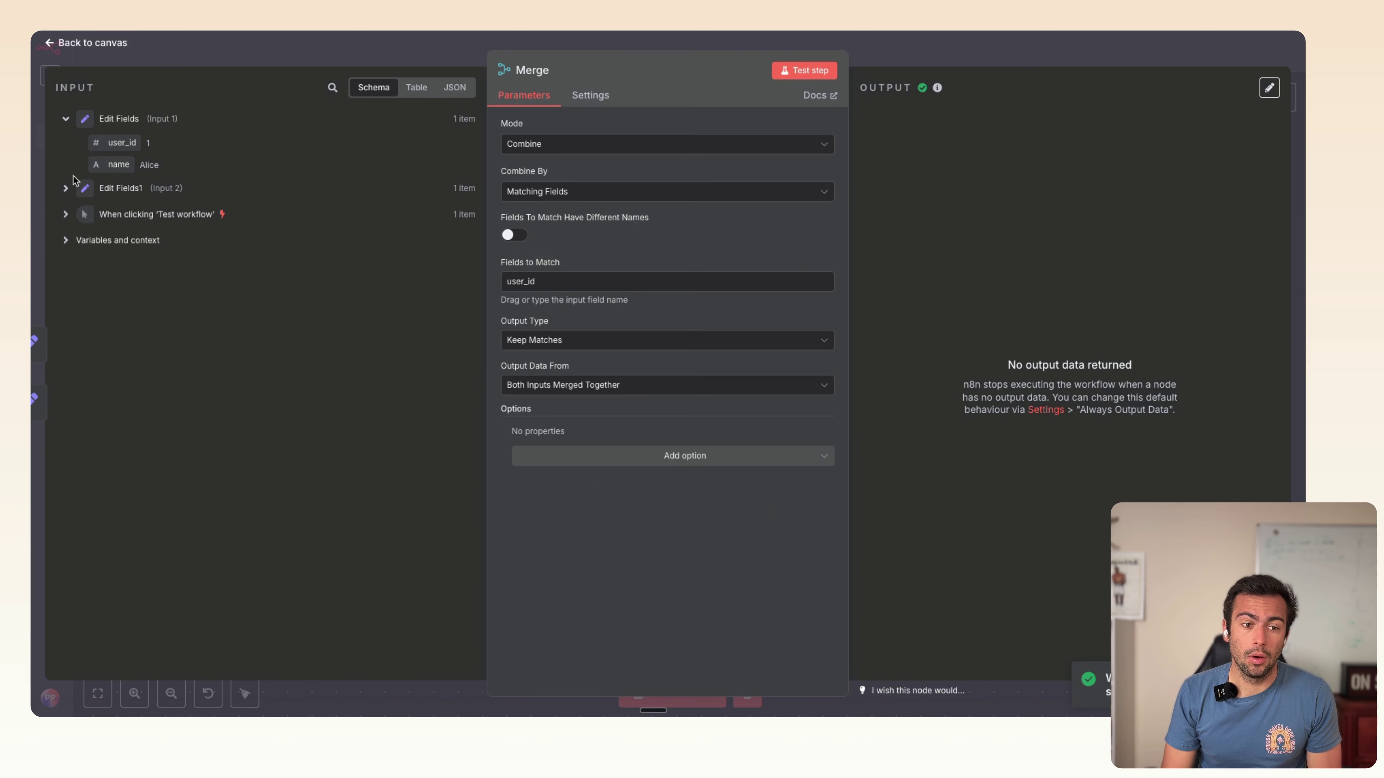
{"action": "left_click", "coordinate": [65, 195]}
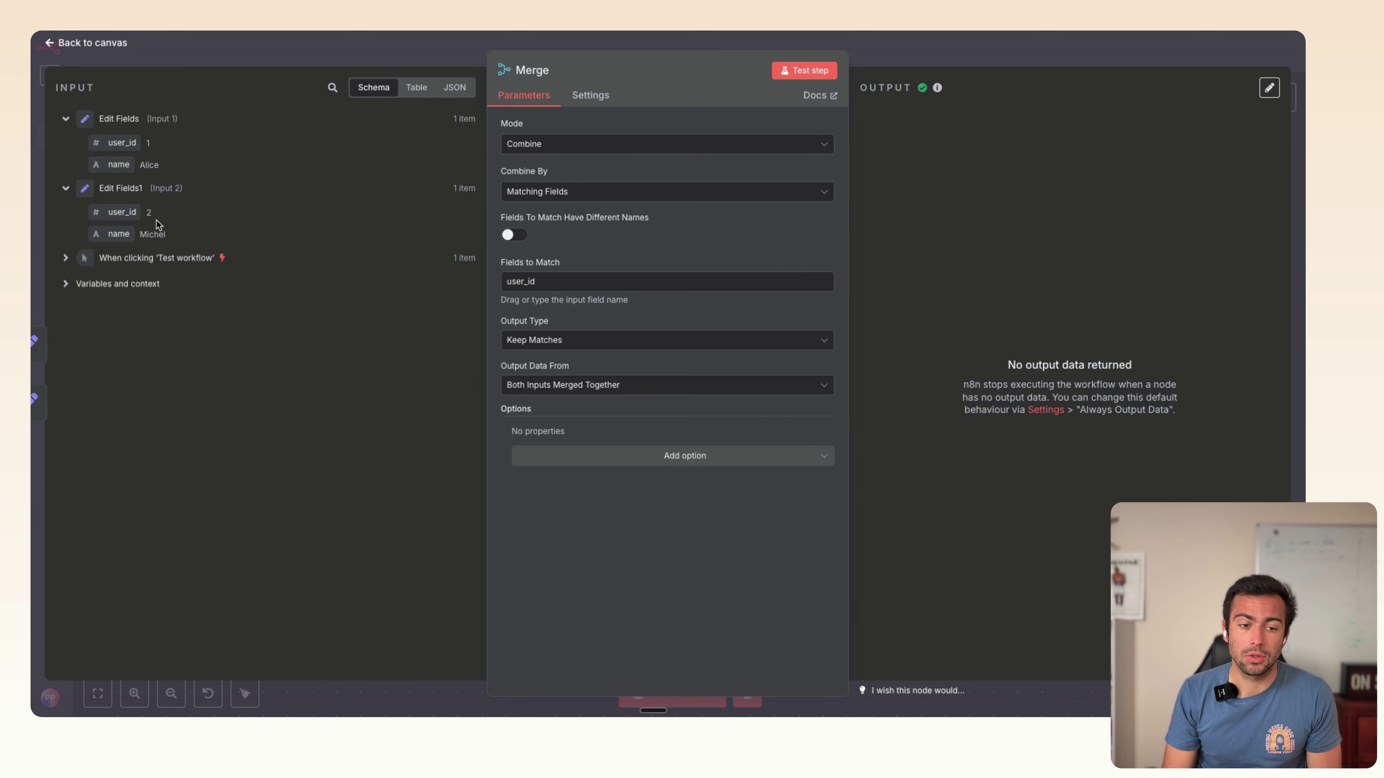
{"action": "left_click_drag", "start_coordinate": [148, 213], "coordinate": [88, 213]}
{"action": "left_click_drag", "start_coordinate": [141, 142], "coordinate": [81, 143]}
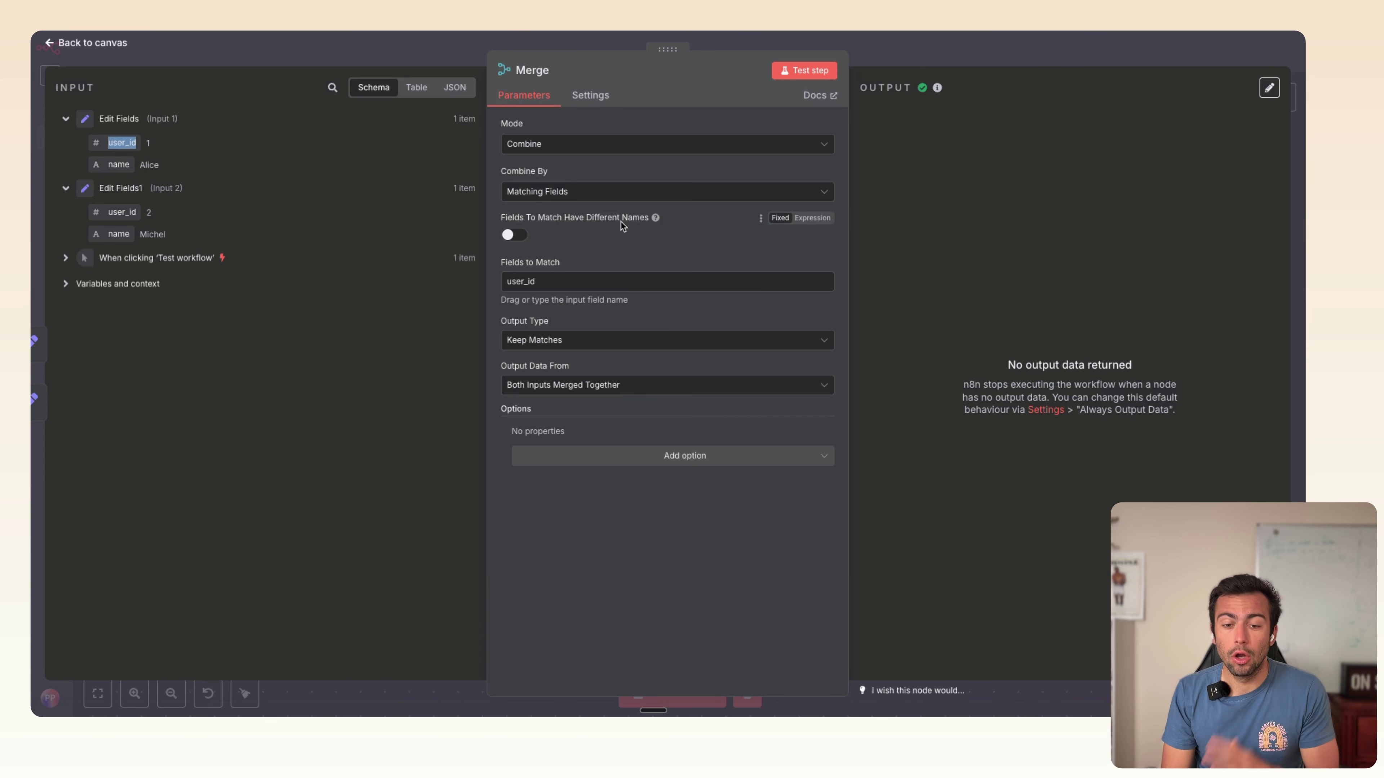
{"action": "left_click", "coordinate": [613, 283]}
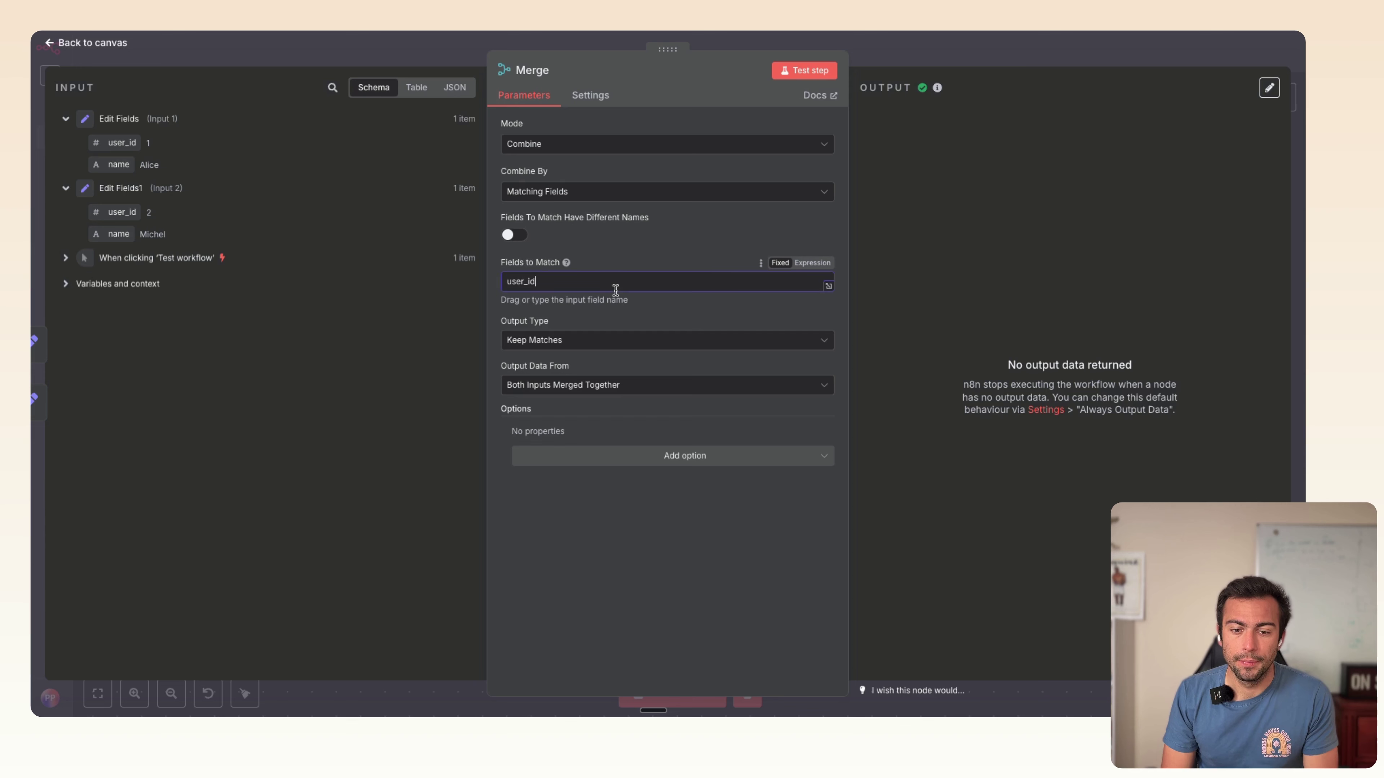
- Switch the Merge node's mode to Append, rerun the workflow and review the node's JSON output
{"action": "left_click", "coordinate": [563, 145]}
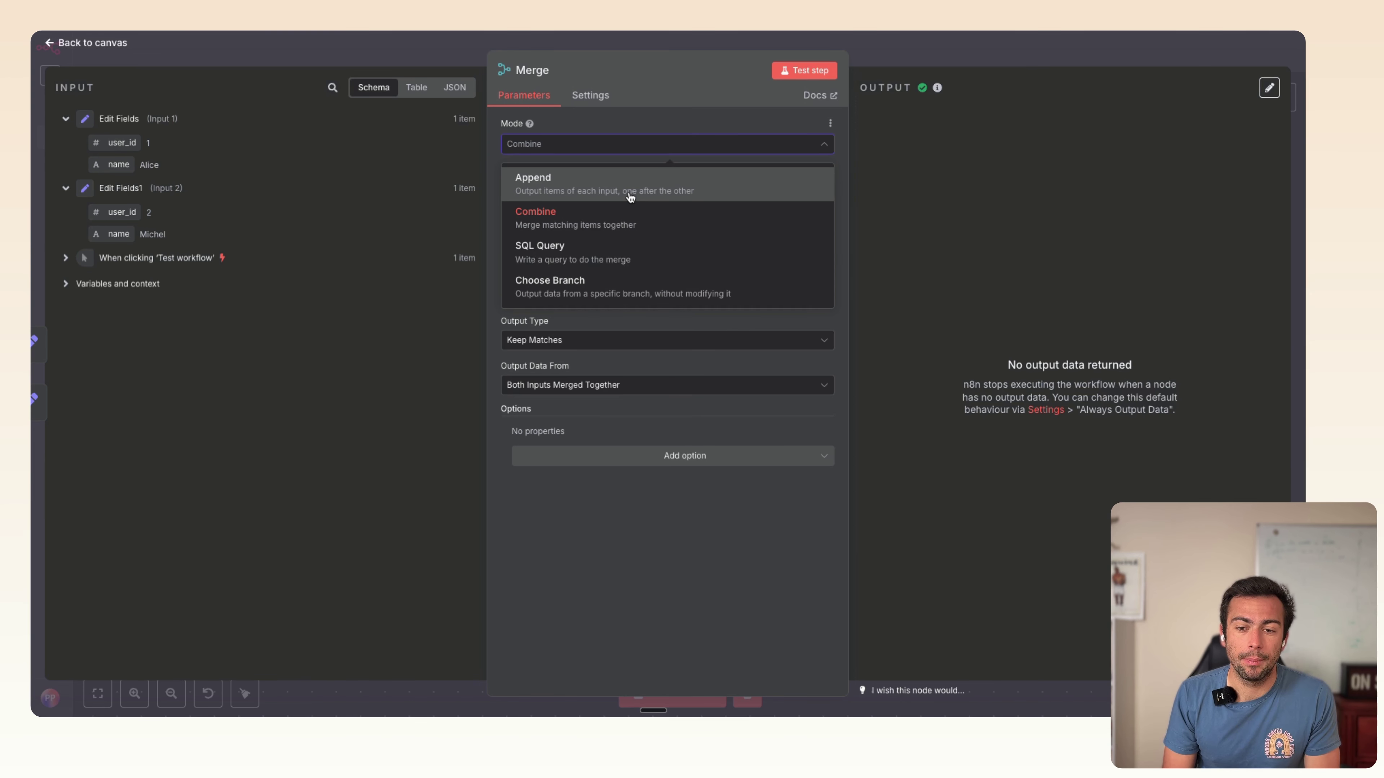
{"action": "left_click", "coordinate": [768, 194]}
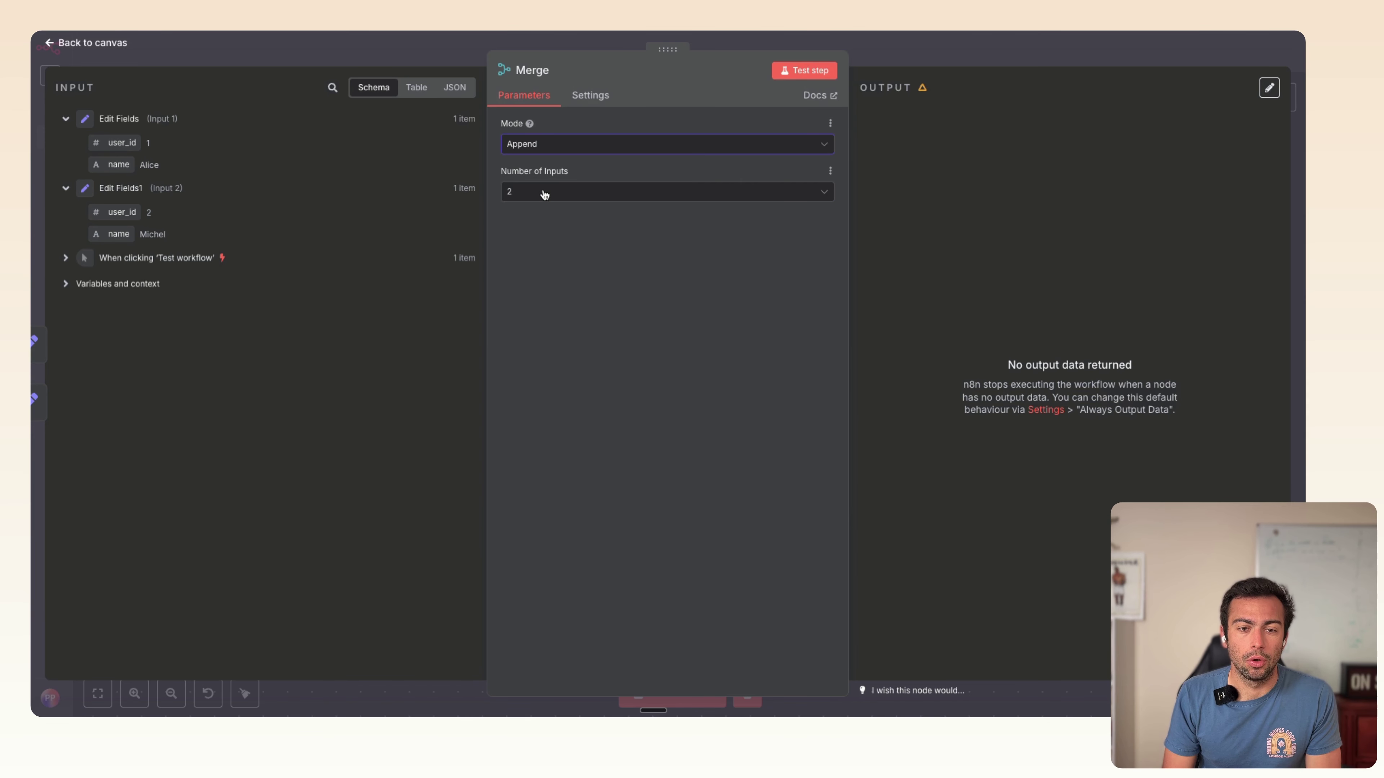
{"action": "left_click", "coordinate": [380, 56]}
{"action": "left_click", "coordinate": [247, 342]}
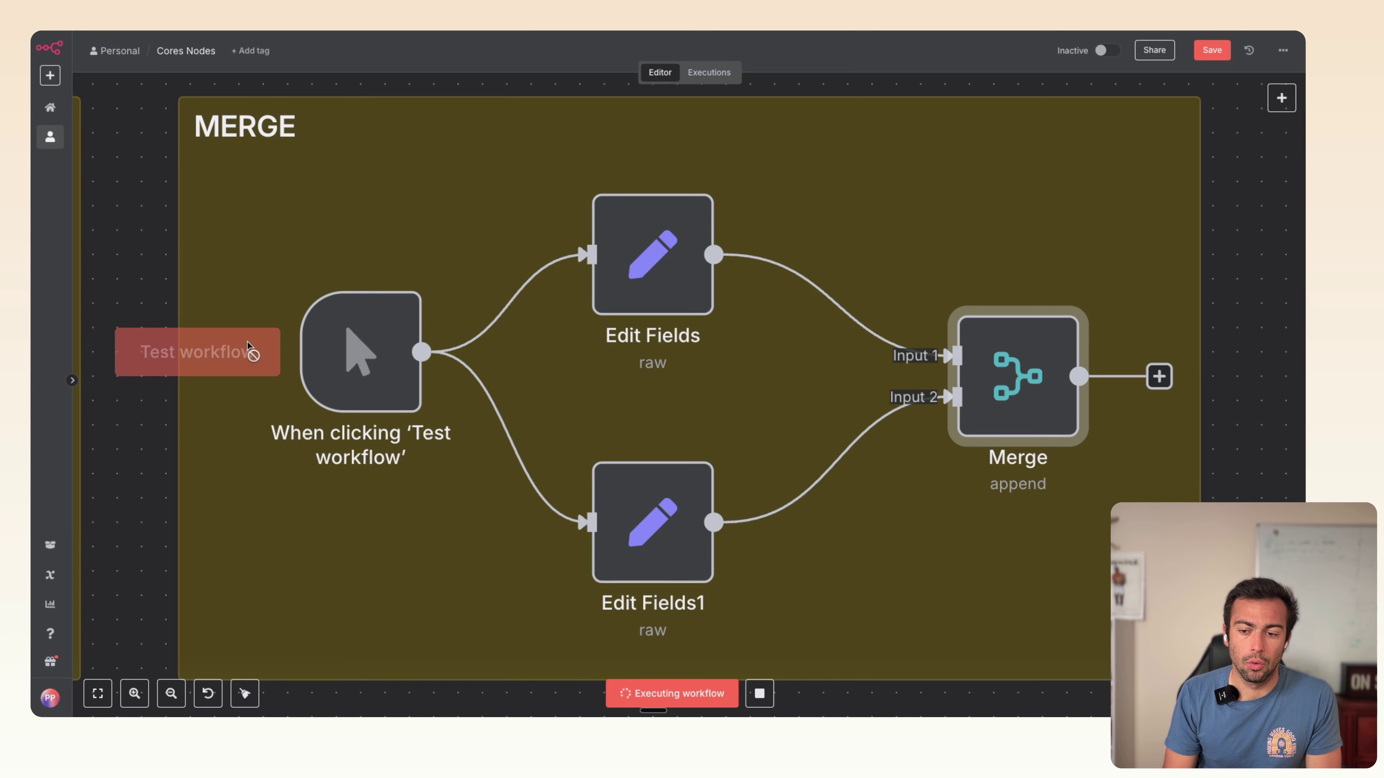
{"action": "double_click", "coordinate": [1005, 382]}
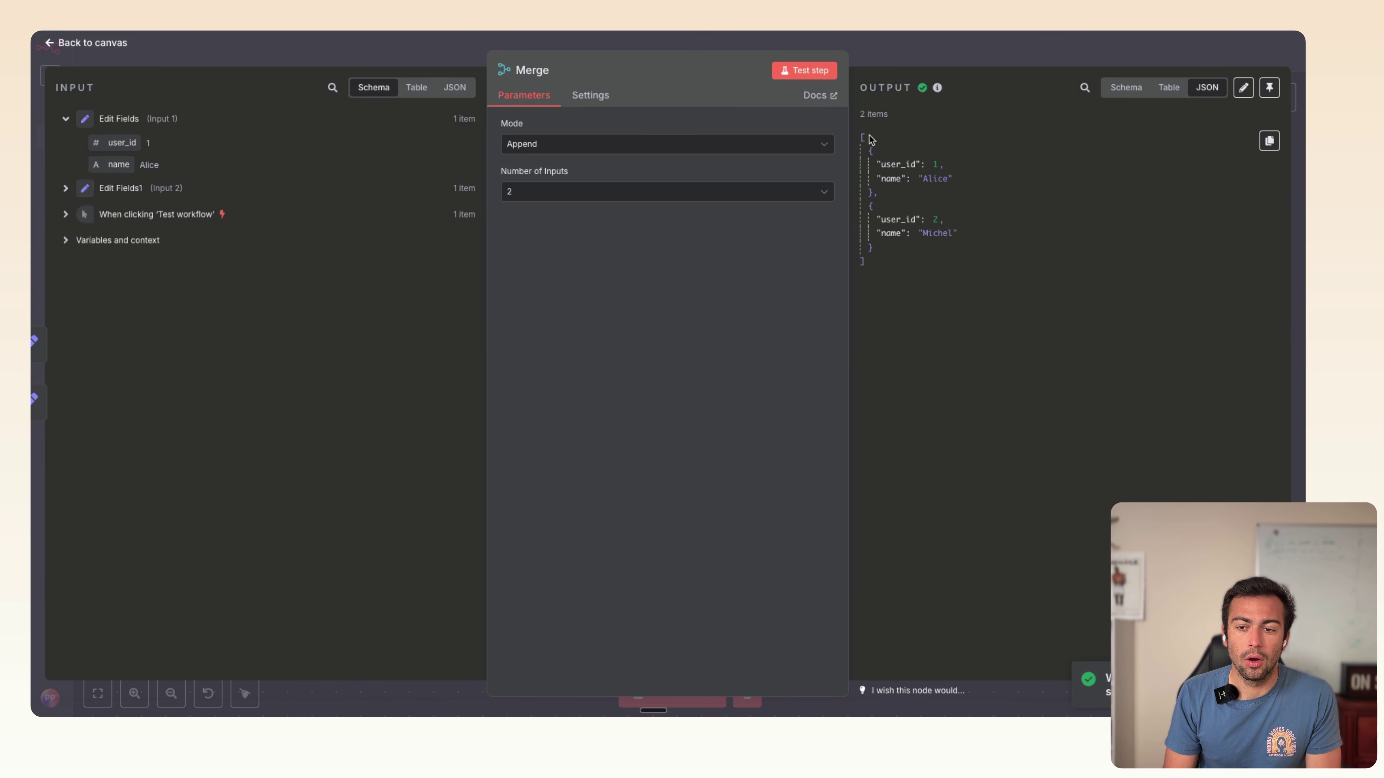
{"action": "left_click_drag", "start_coordinate": [870, 139], "coordinate": [930, 303]}
{"action": "left_click", "coordinate": [930, 303]}
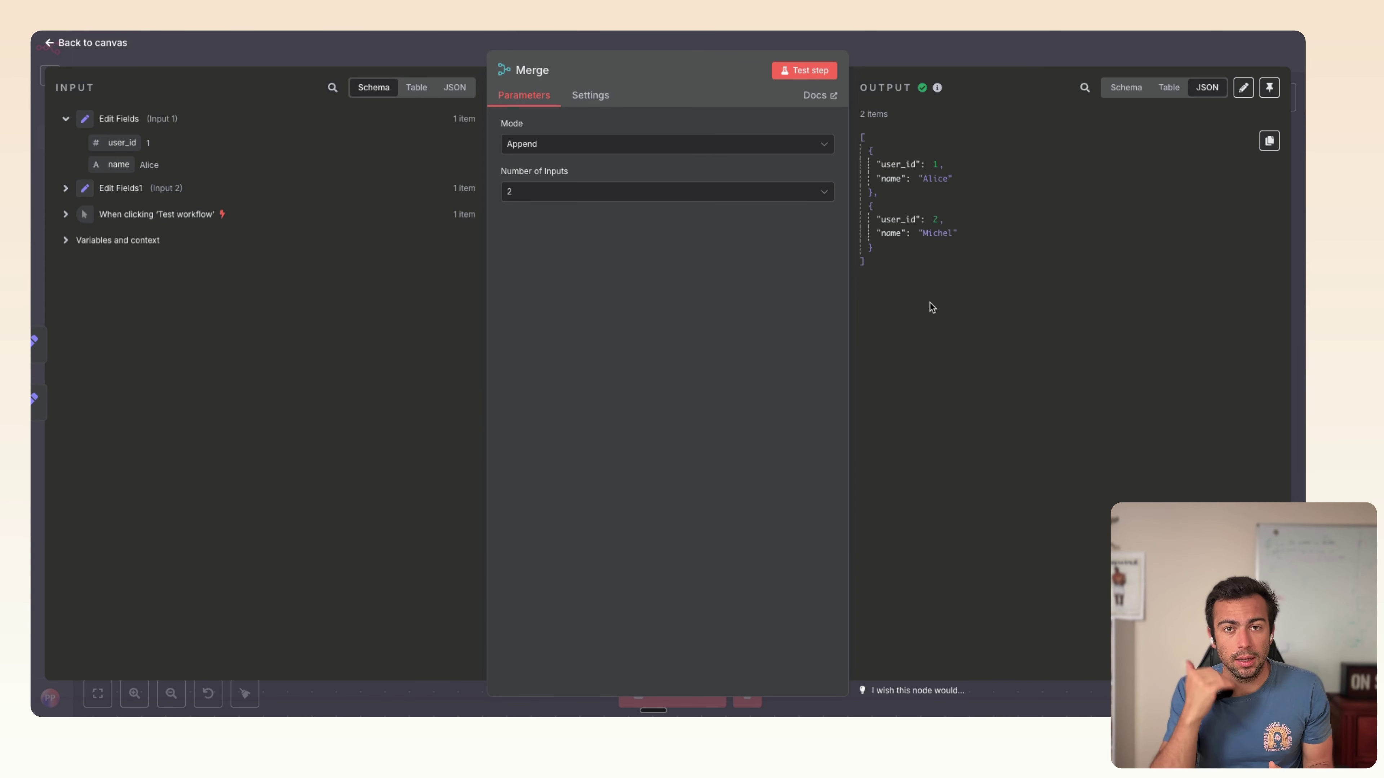
{"action": "left_click", "coordinate": [952, 41]}
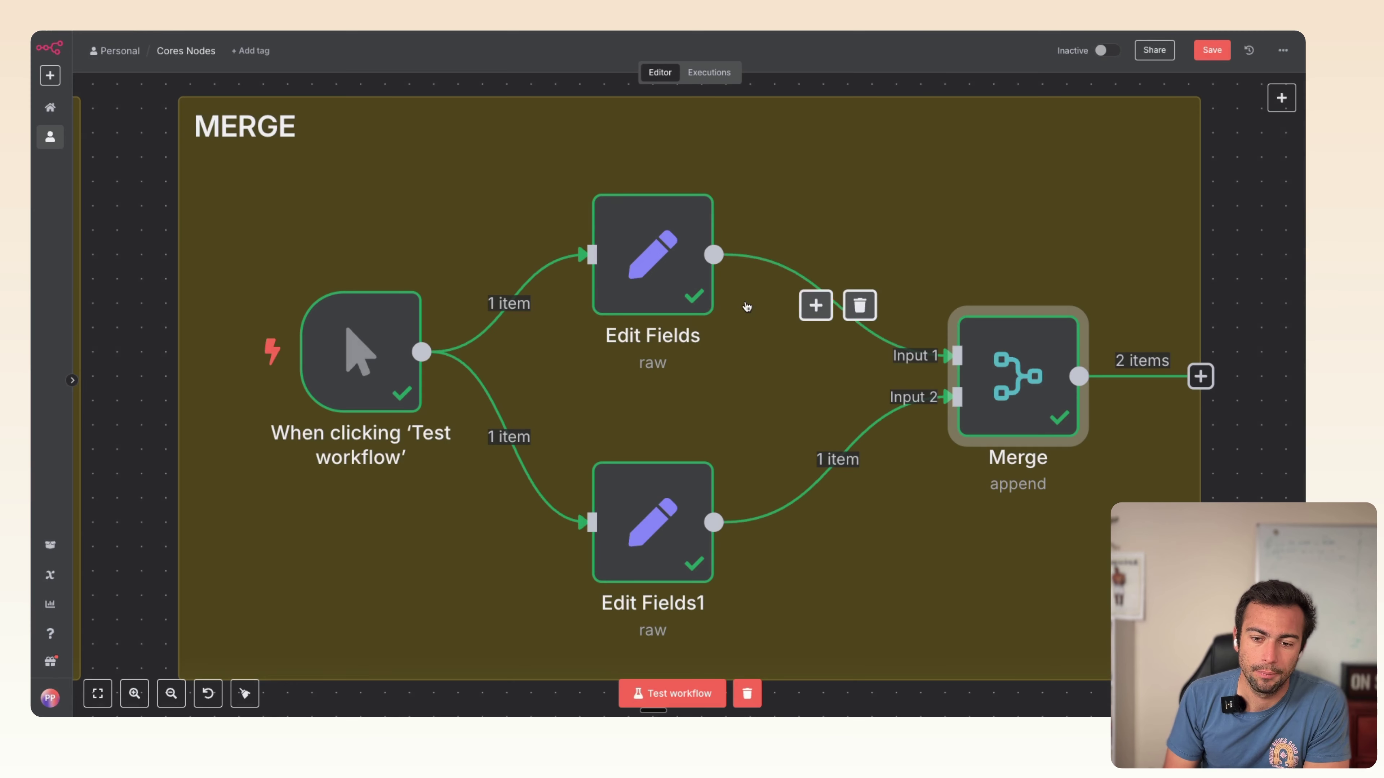
- Disconnect the manual trigger from both Edit Fields nodes, move it into the LOOP group and connect it to the Airtable node
{"action": "scroll", "coordinate": [678, 340], "scroll_direction": "down", "scroll_amount": 3}
{"action": "scroll", "coordinate": [678, 341], "scroll_direction": "right", "scroll_amount": 5}
{"action": "scroll", "coordinate": [678, 340], "scroll_direction": "left", "scroll_amount": 3}
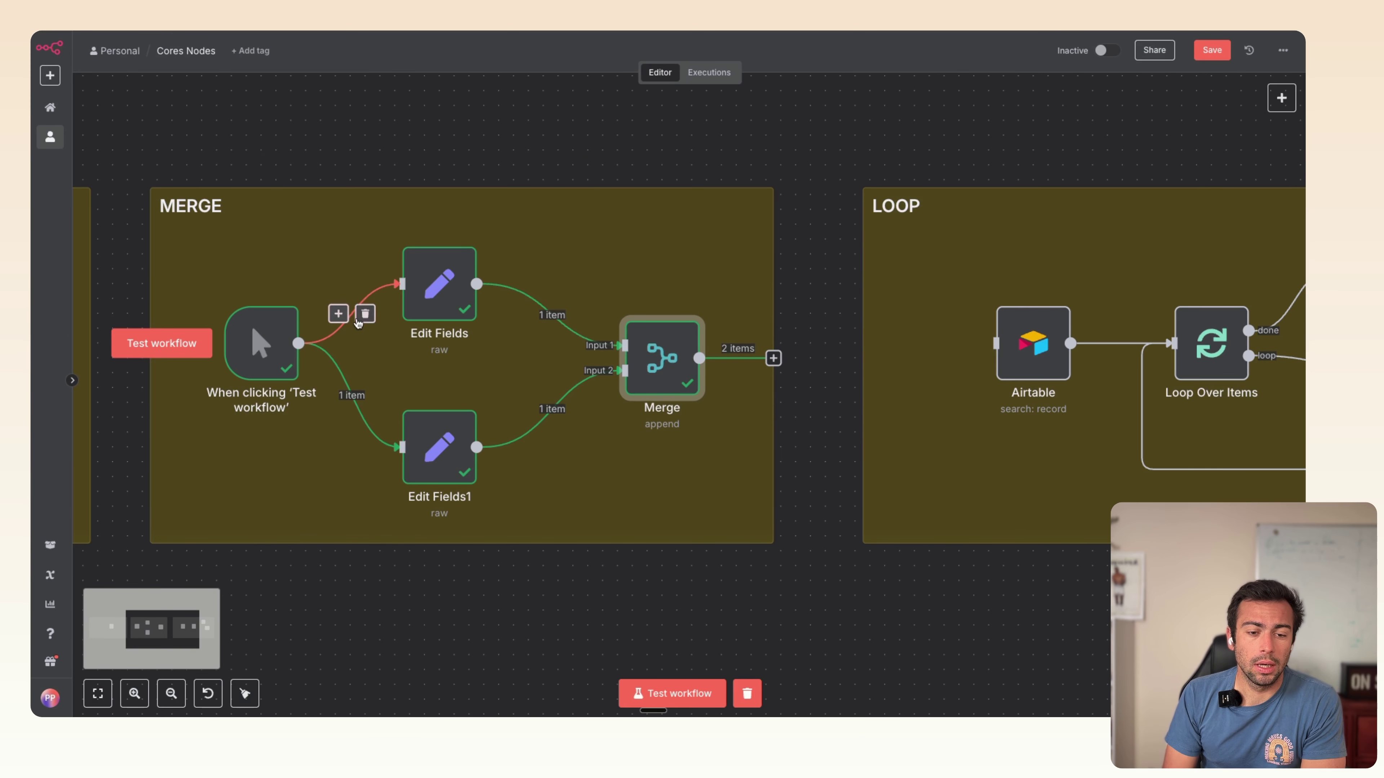
{"action": "left_click", "coordinate": [365, 316]}
{"action": "left_click", "coordinate": [366, 395]}
{"action": "left_click_drag", "start_coordinate": [245, 346], "coordinate": [853, 346]}
{"action": "scroll", "coordinate": [856, 348], "scroll_direction": "right", "scroll_amount": 8}
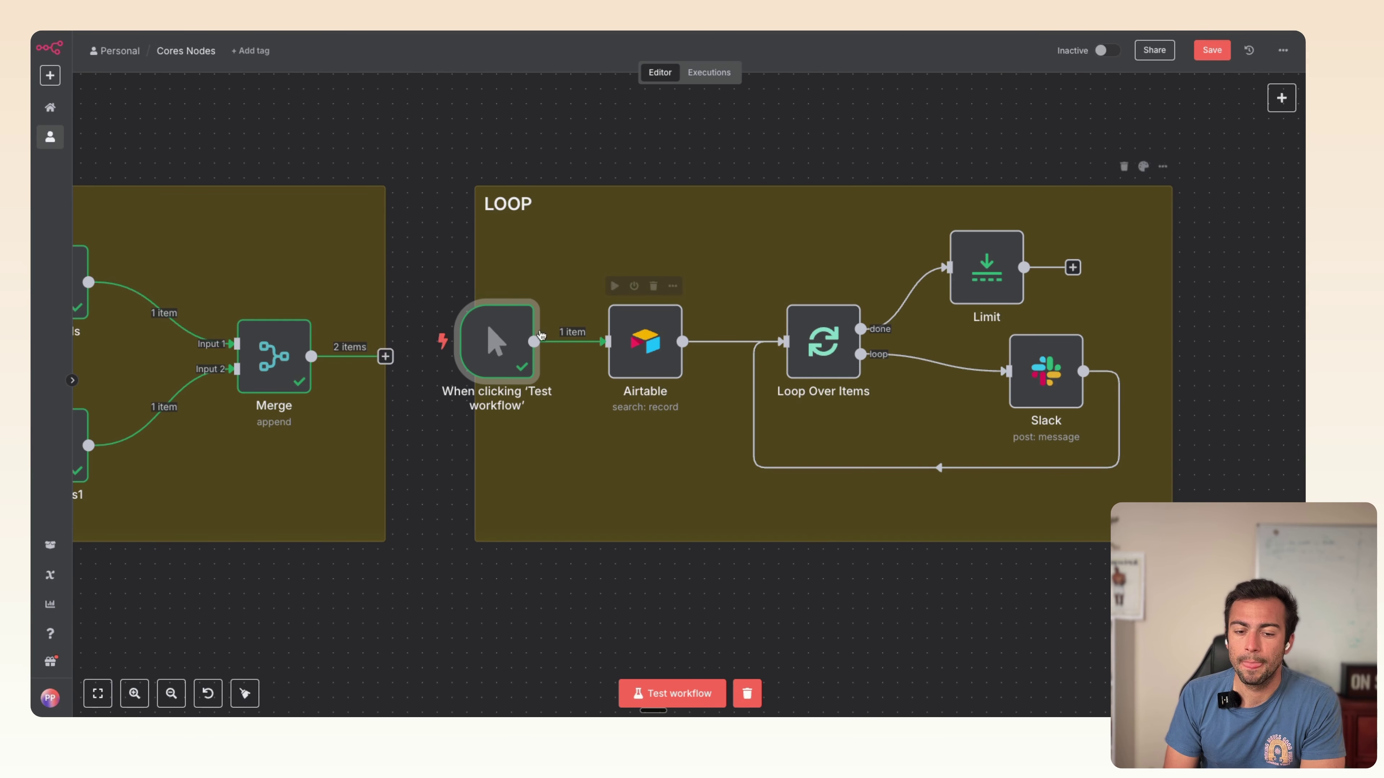
{"action": "left_click_drag", "start_coordinate": [489, 333], "coordinate": [526, 329]}
{"action": "scroll", "coordinate": [640, 470], "scroll_direction": "right", "scroll_amount": 1}
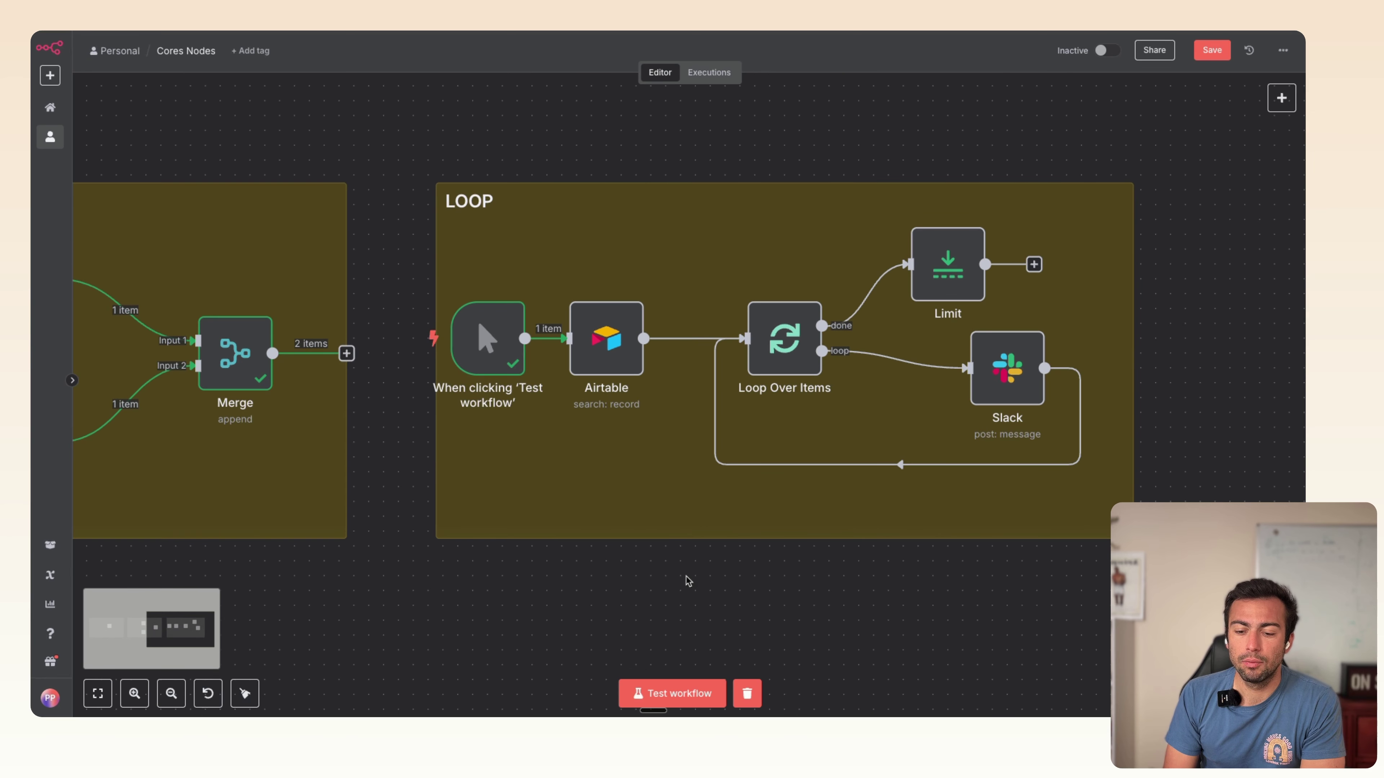
- Detach the Limit node from Loop Over Items' done output, move it aside, and shift the Airtable node slightly away from the trigger
{"action": "left_click_drag", "start_coordinate": [942, 264], "coordinate": [1060, 235]}
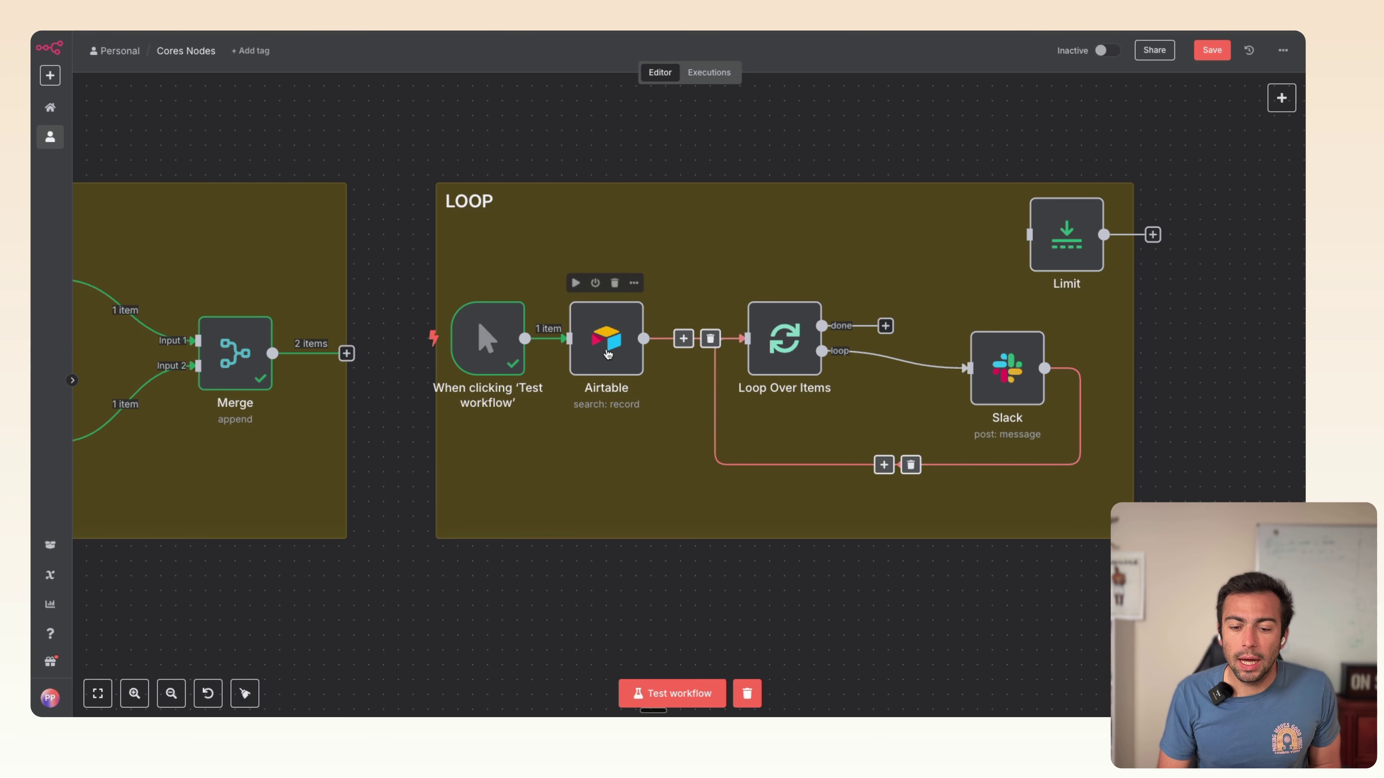
{"action": "left_click_drag", "start_coordinate": [615, 345], "coordinate": [629, 345]}
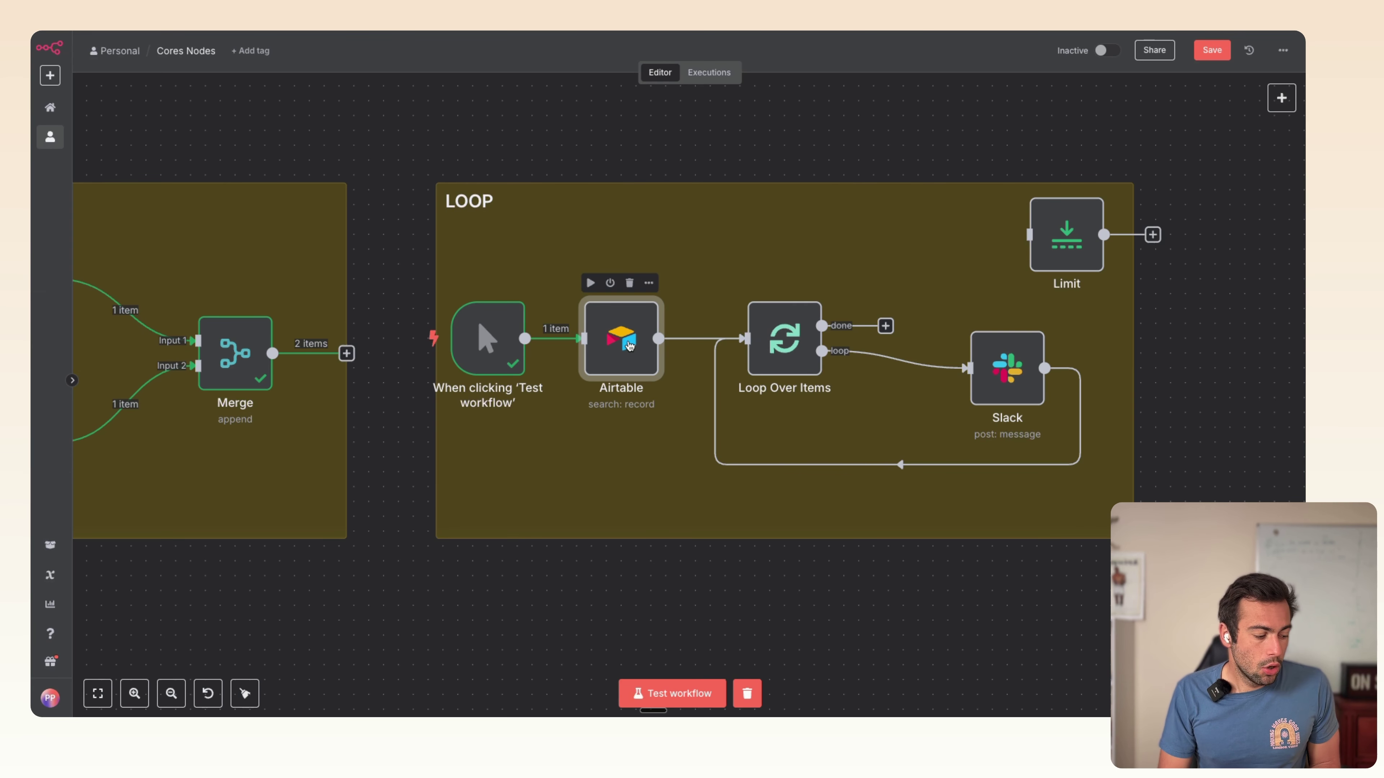
- Review the Airtable node's search settings and the linked Contact table in the Demo SKOOL PREMIUM base
{"action": "double_click", "coordinate": [630, 345]}
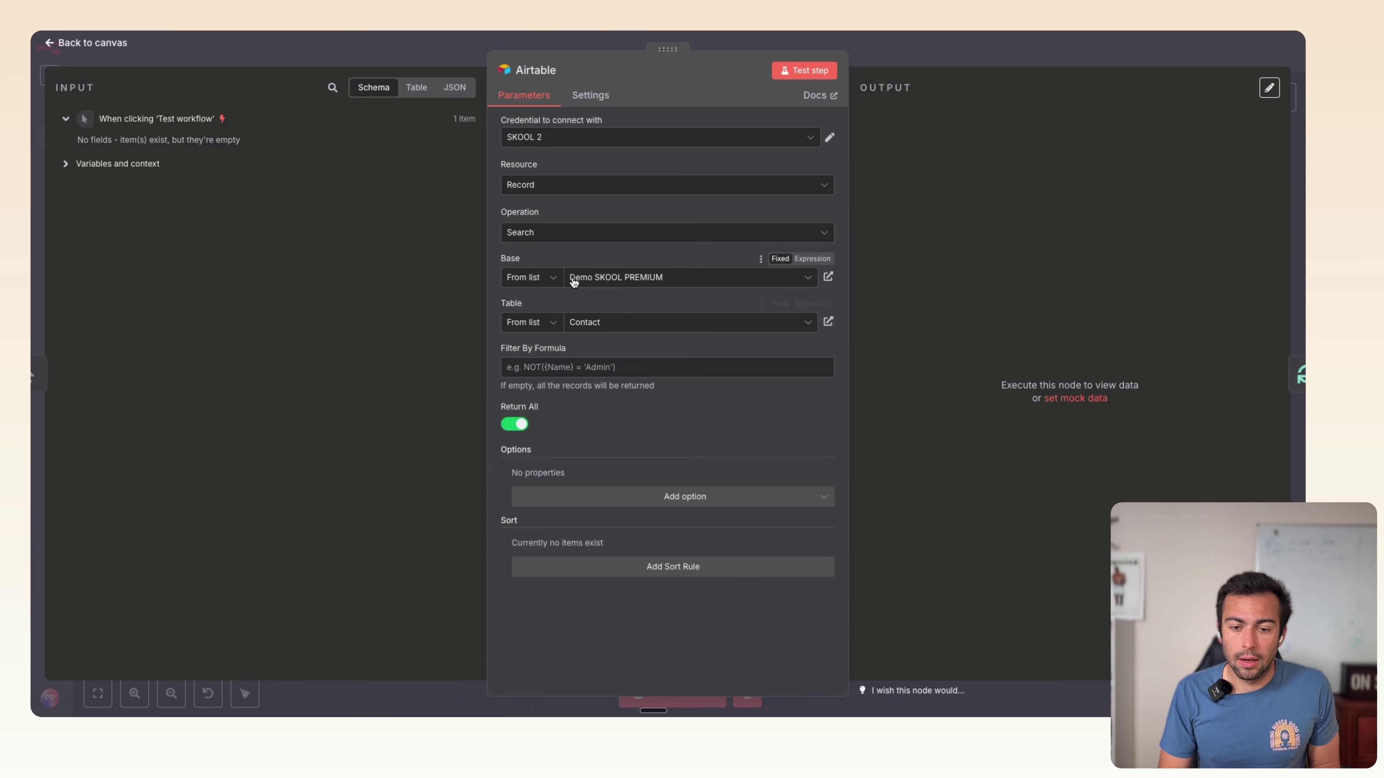
{"action": "left_click", "coordinate": [828, 322]}
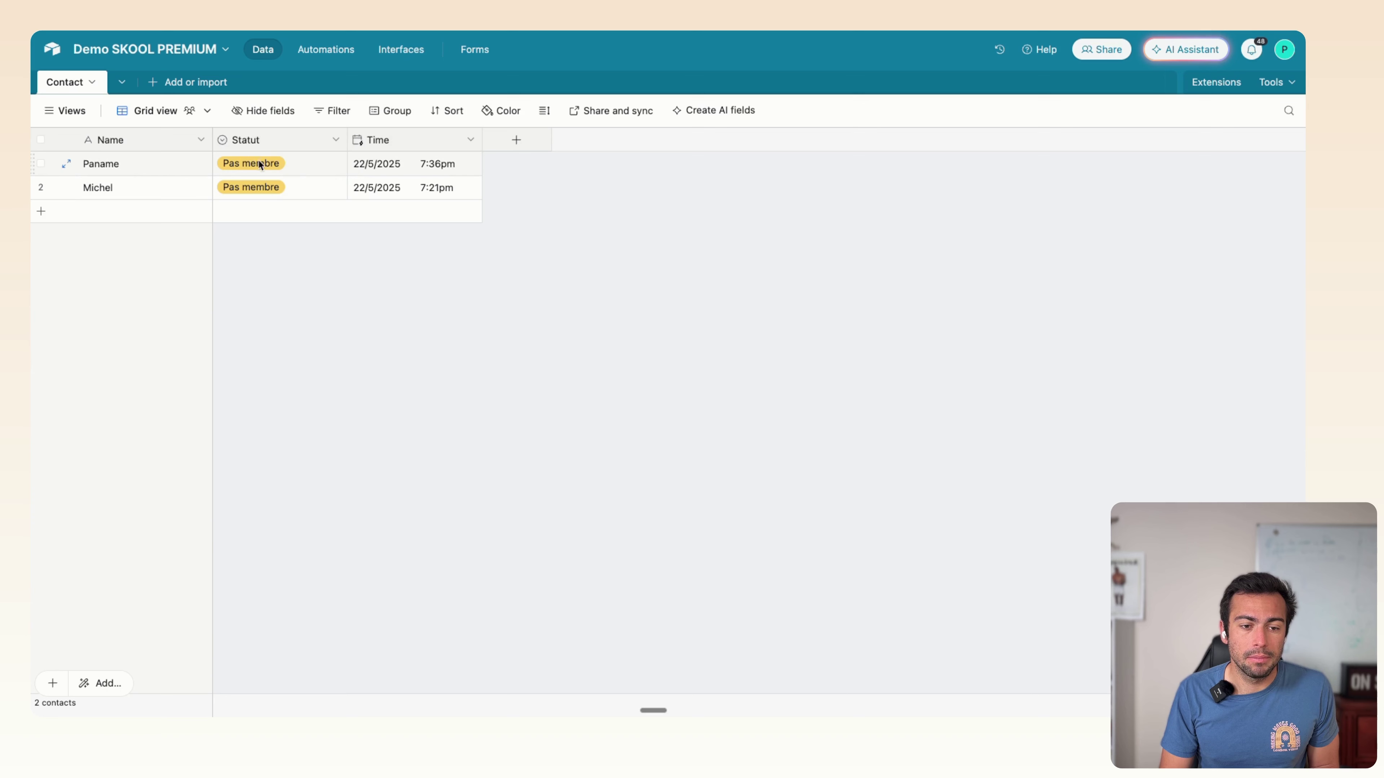
{"action": "key", "text": "super+w"}
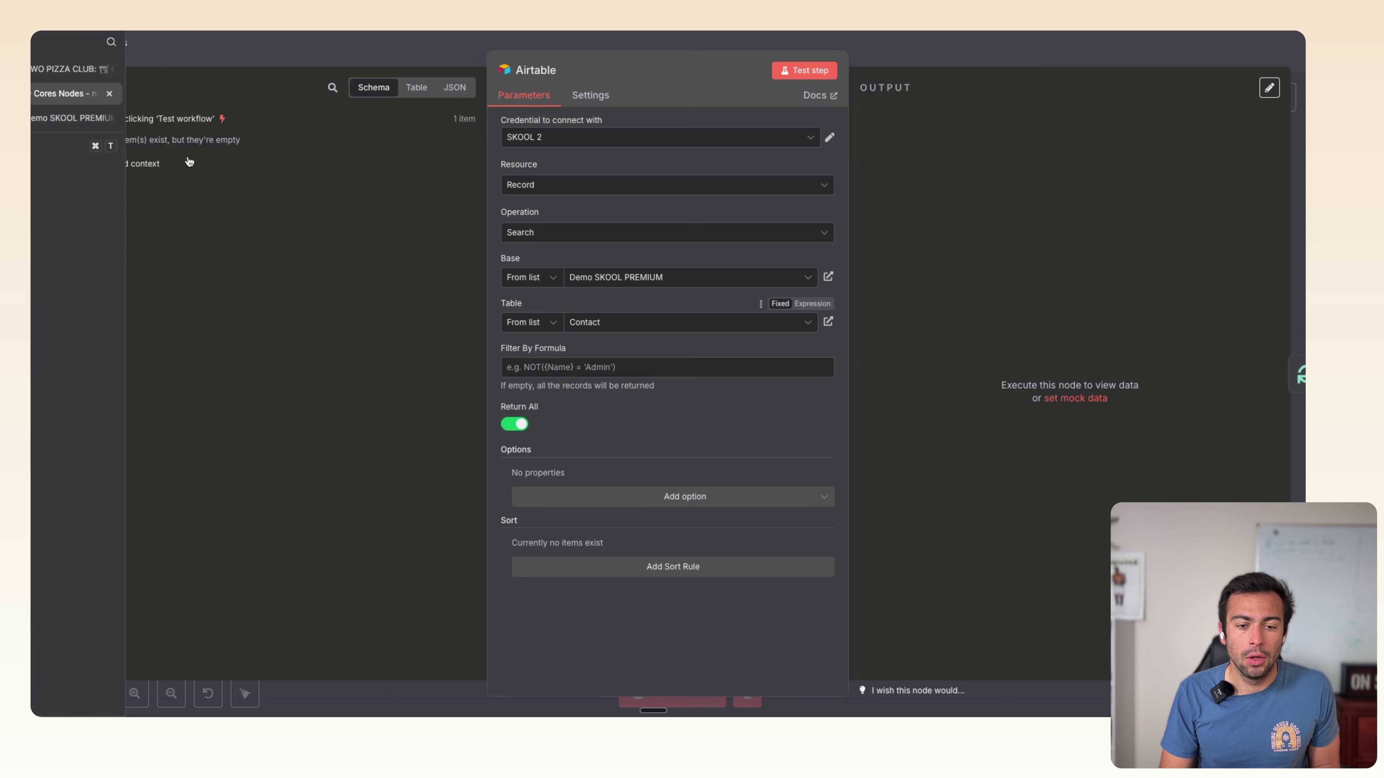
{"action": "left_click", "coordinate": [377, 41]}
- Run the LOOP workflow from the manual trigger and inspect the records output by the Airtable node
{"action": "left_click", "coordinate": [403, 349]}
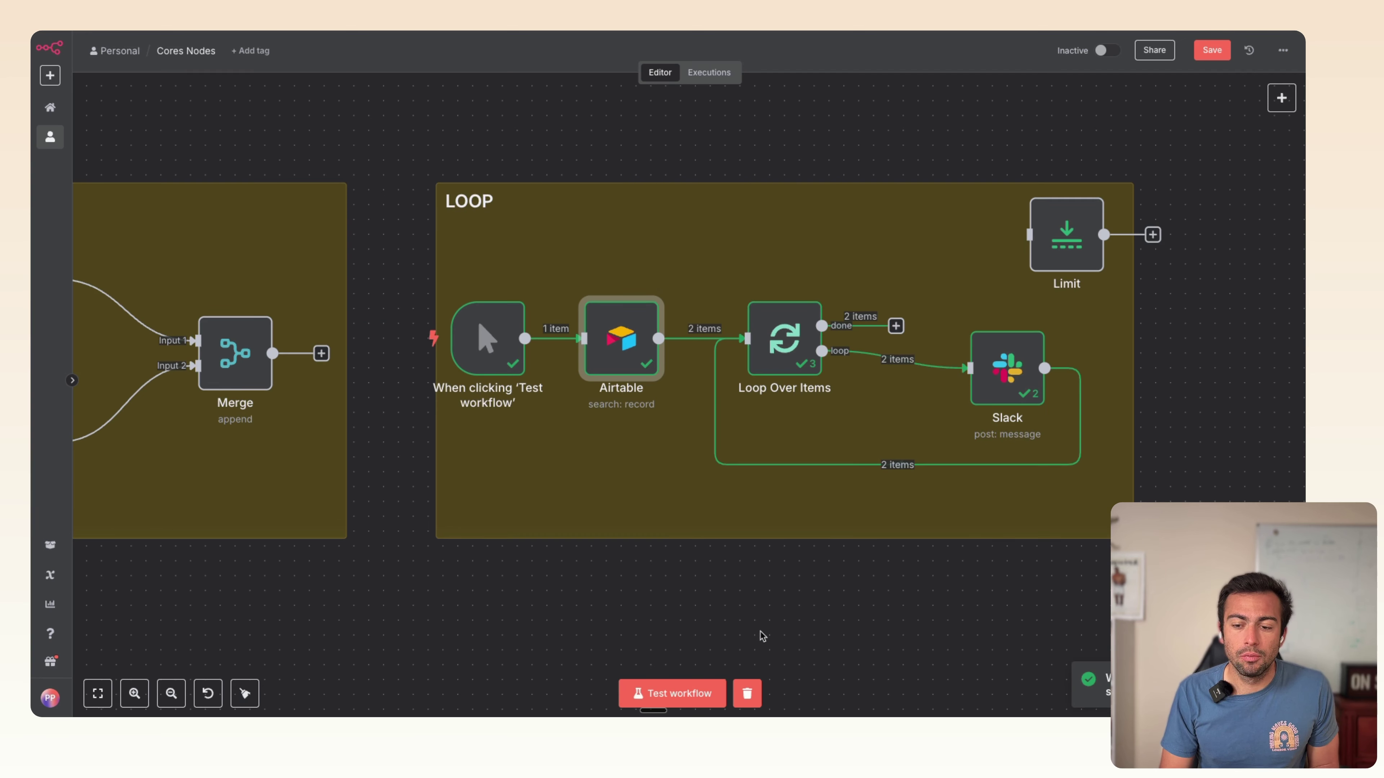
{"action": "left_click", "coordinate": [798, 614]}
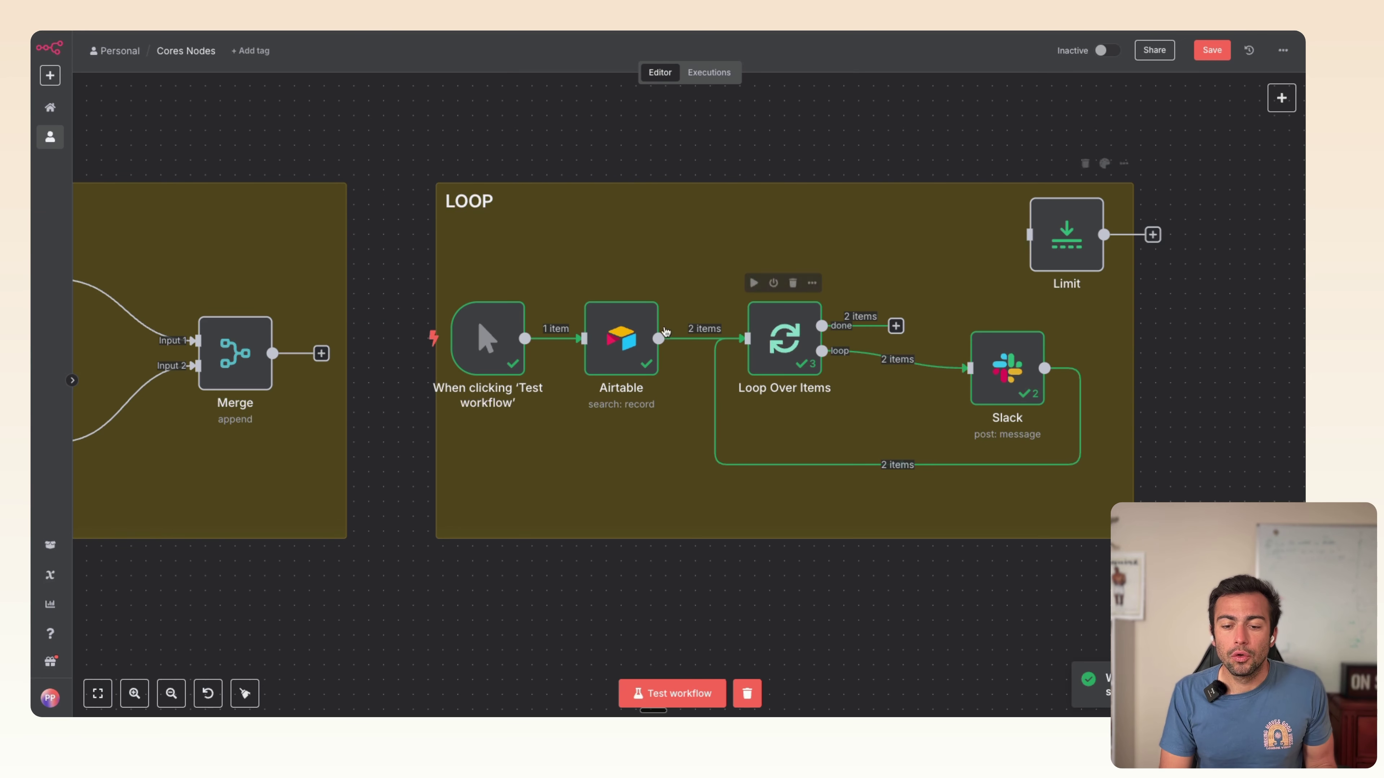
{"action": "double_click", "coordinate": [610, 335]}
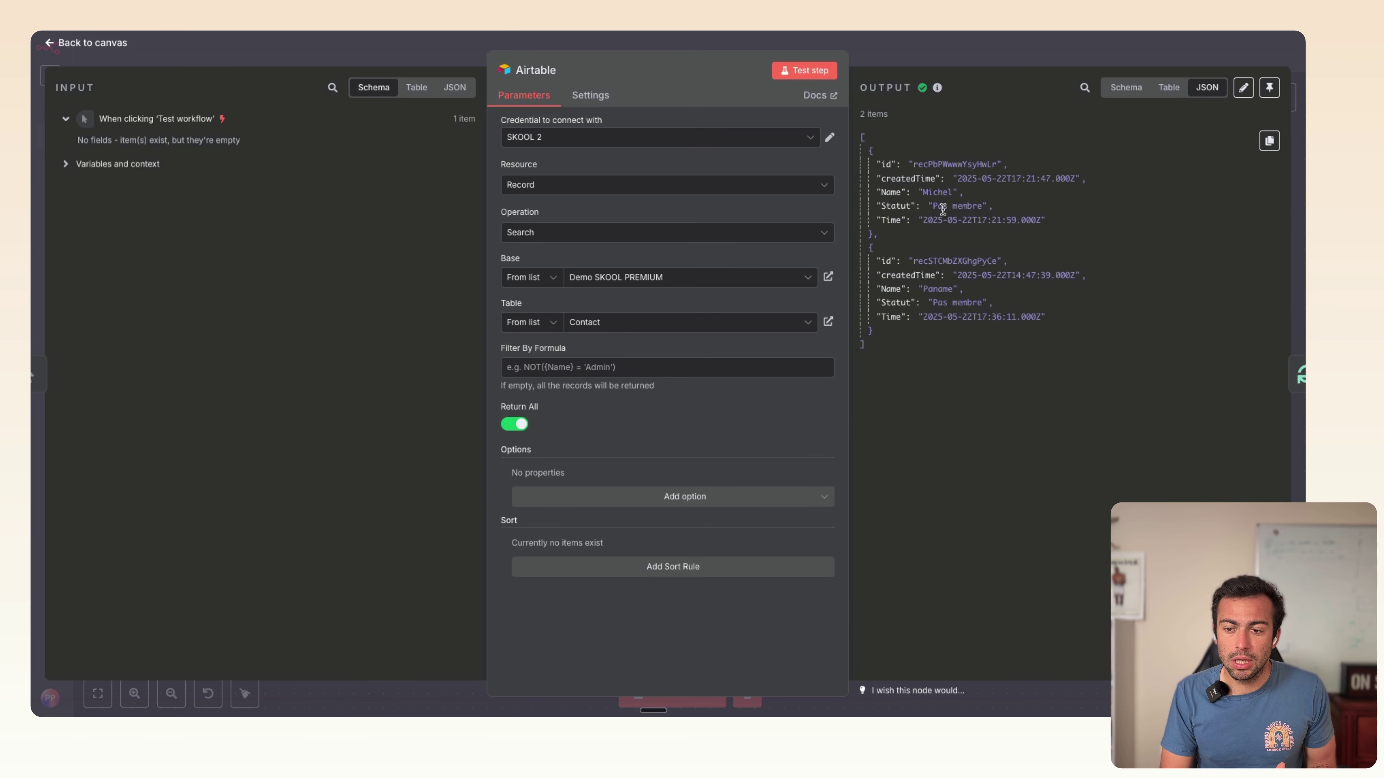
{"action": "left_click_drag", "start_coordinate": [872, 155], "coordinate": [1102, 389]}
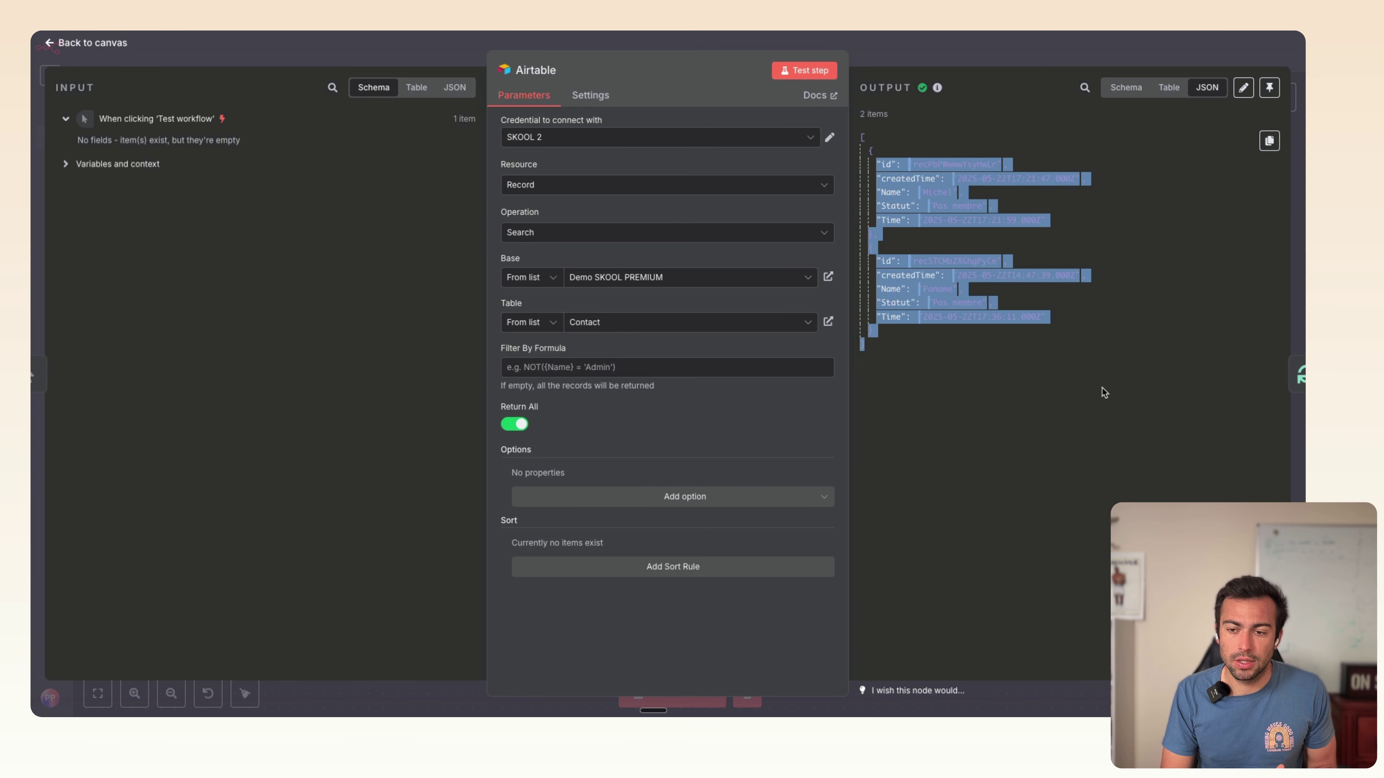
{"action": "left_click", "coordinate": [1087, 301]}
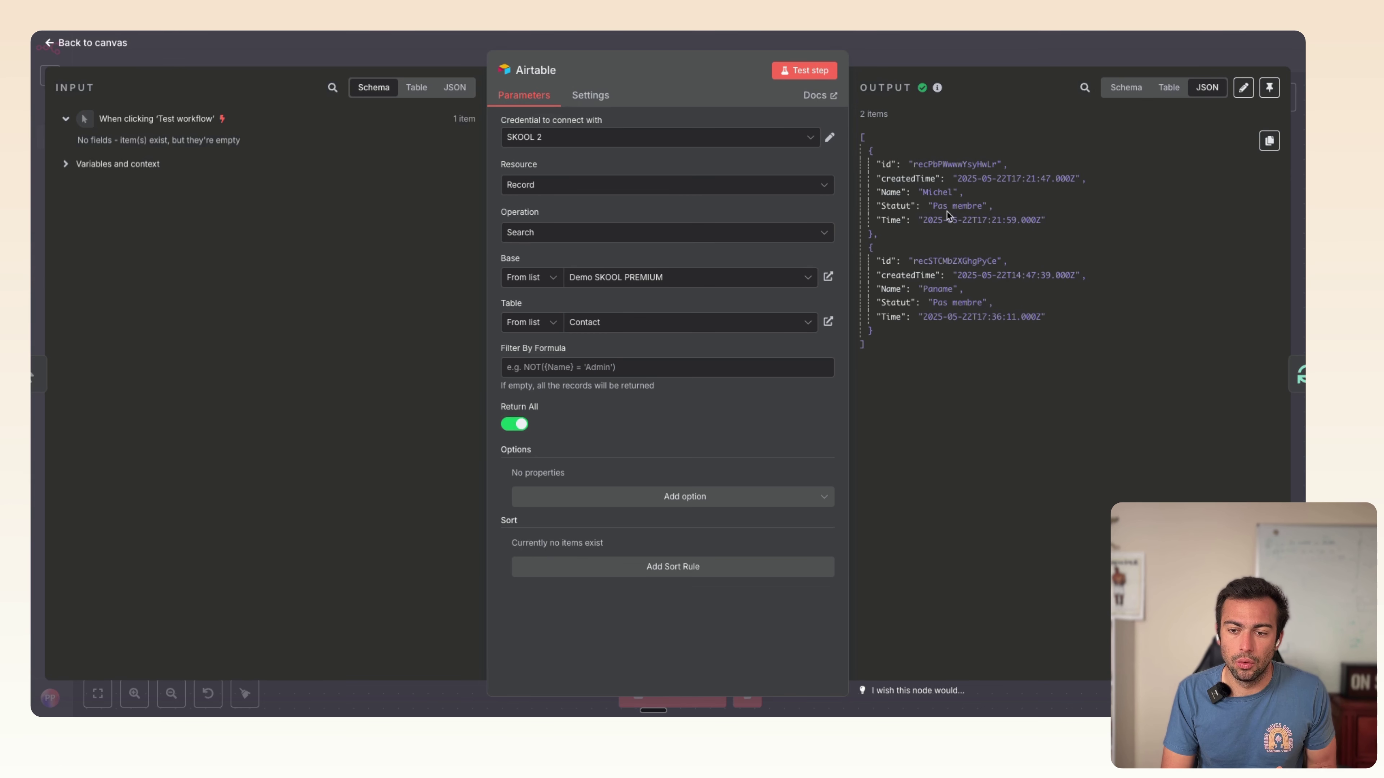
{"action": "left_click", "coordinate": [960, 37]}
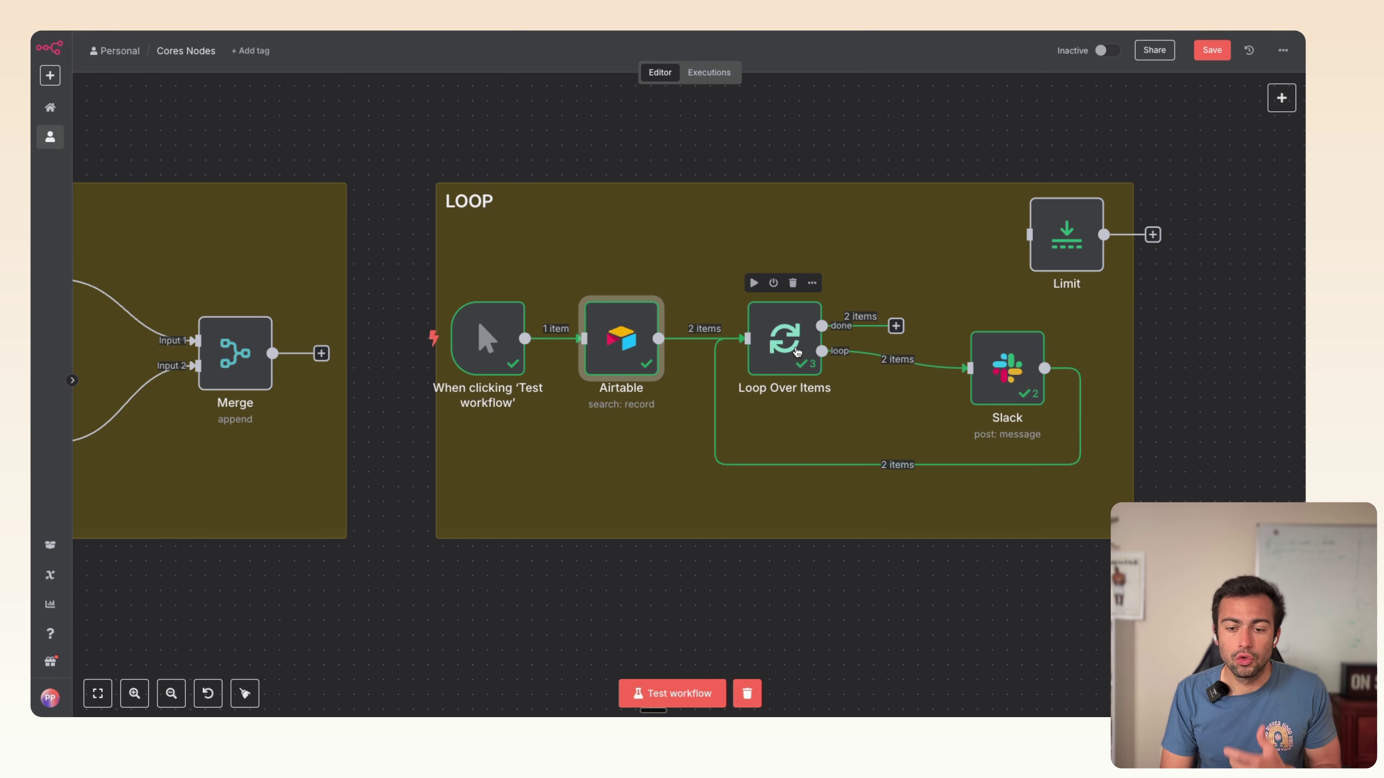
{"action": "double_click", "coordinate": [638, 341]}
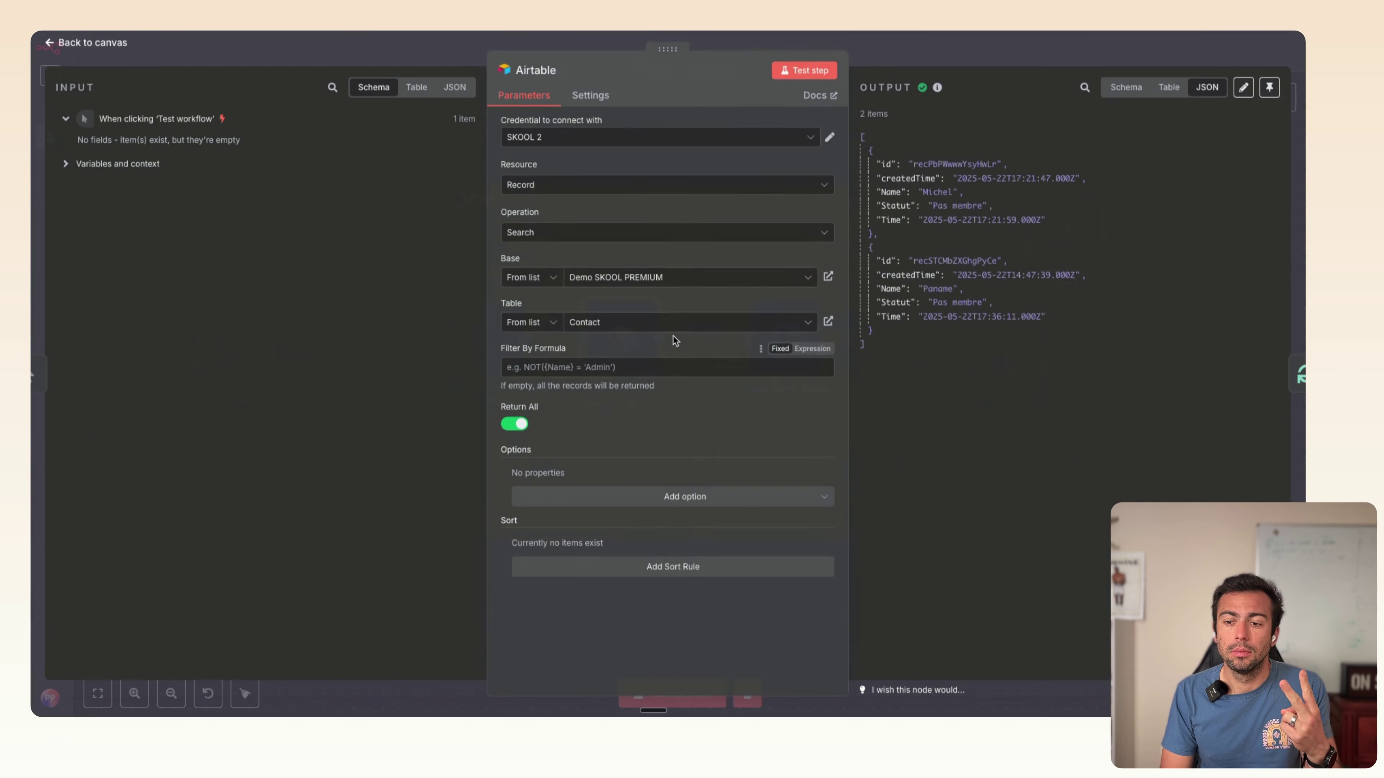
{"action": "left_click", "coordinate": [946, 47]}
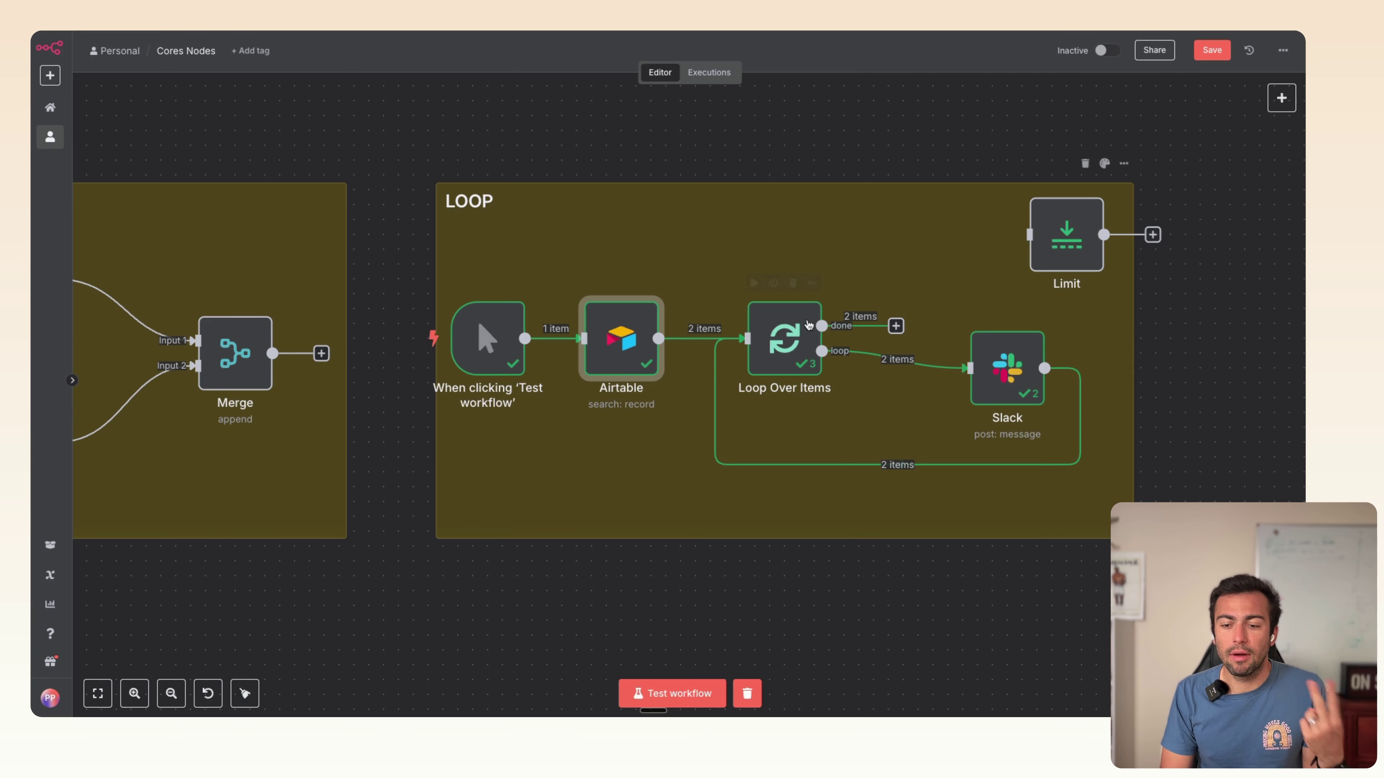
- Open the Slack node to review its message settings and the output of its loop runs
{"action": "left_click", "coordinate": [1013, 365]}
{"action": "double_click", "coordinate": [1014, 365]}
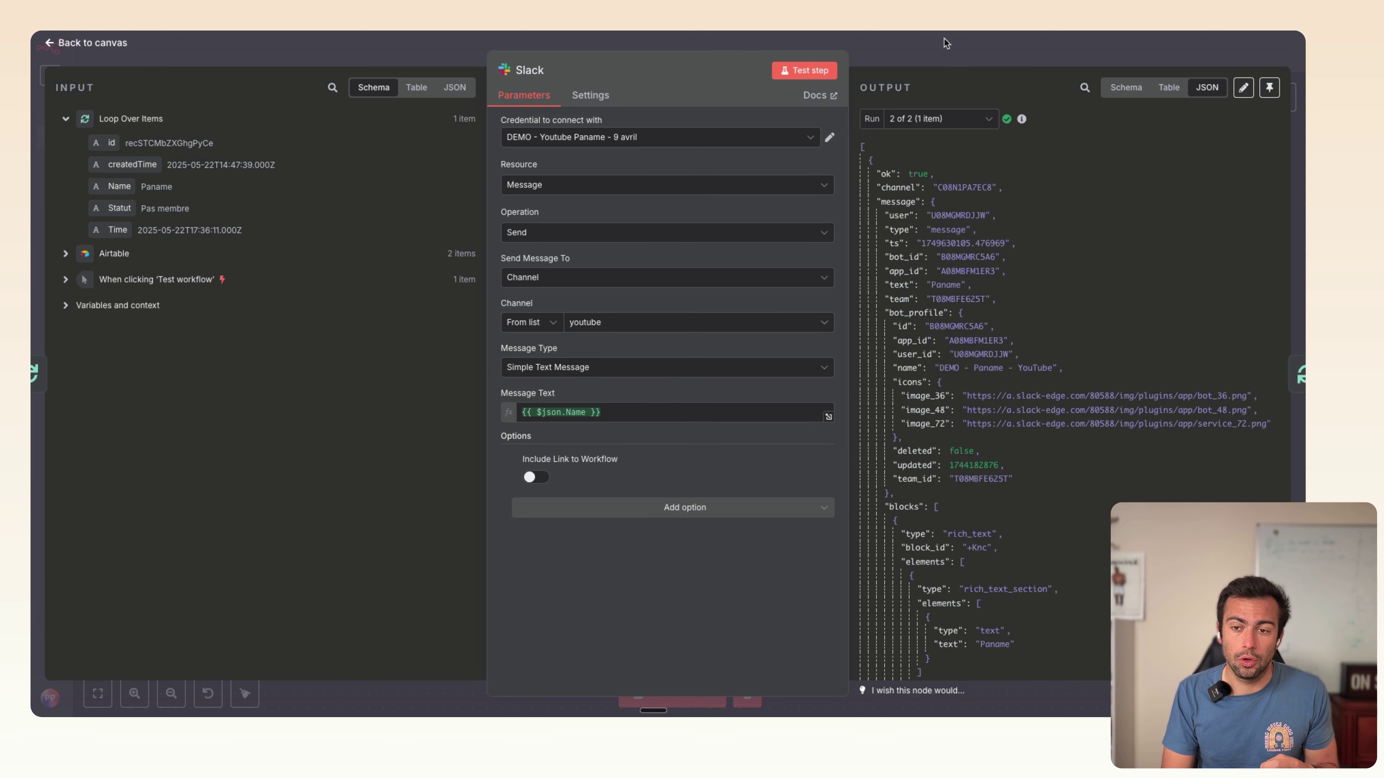
- Compare the Slack node's JSON output for loop run 1 and run 2, and return to the canvas
{"action": "scroll", "coordinate": [1269, 147], "scroll_direction": "down", "scroll_amount": 1}
{"action": "left_click", "coordinate": [951, 120]}
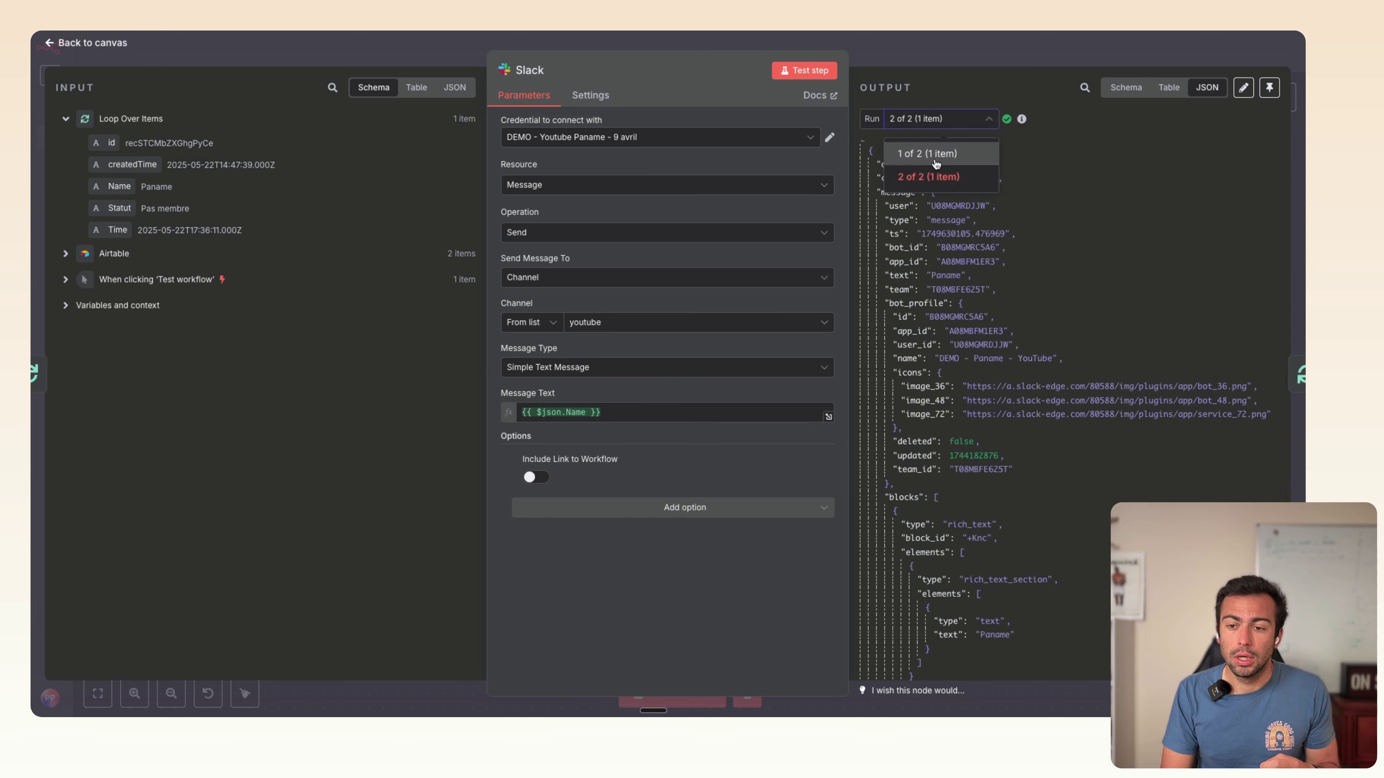
{"action": "left_click", "coordinate": [929, 149]}
{"action": "scroll", "coordinate": [959, 319], "scroll_direction": "down", "scroll_amount": 3}
{"action": "scroll", "coordinate": [959, 319], "scroll_direction": "down", "scroll_amount": 2}
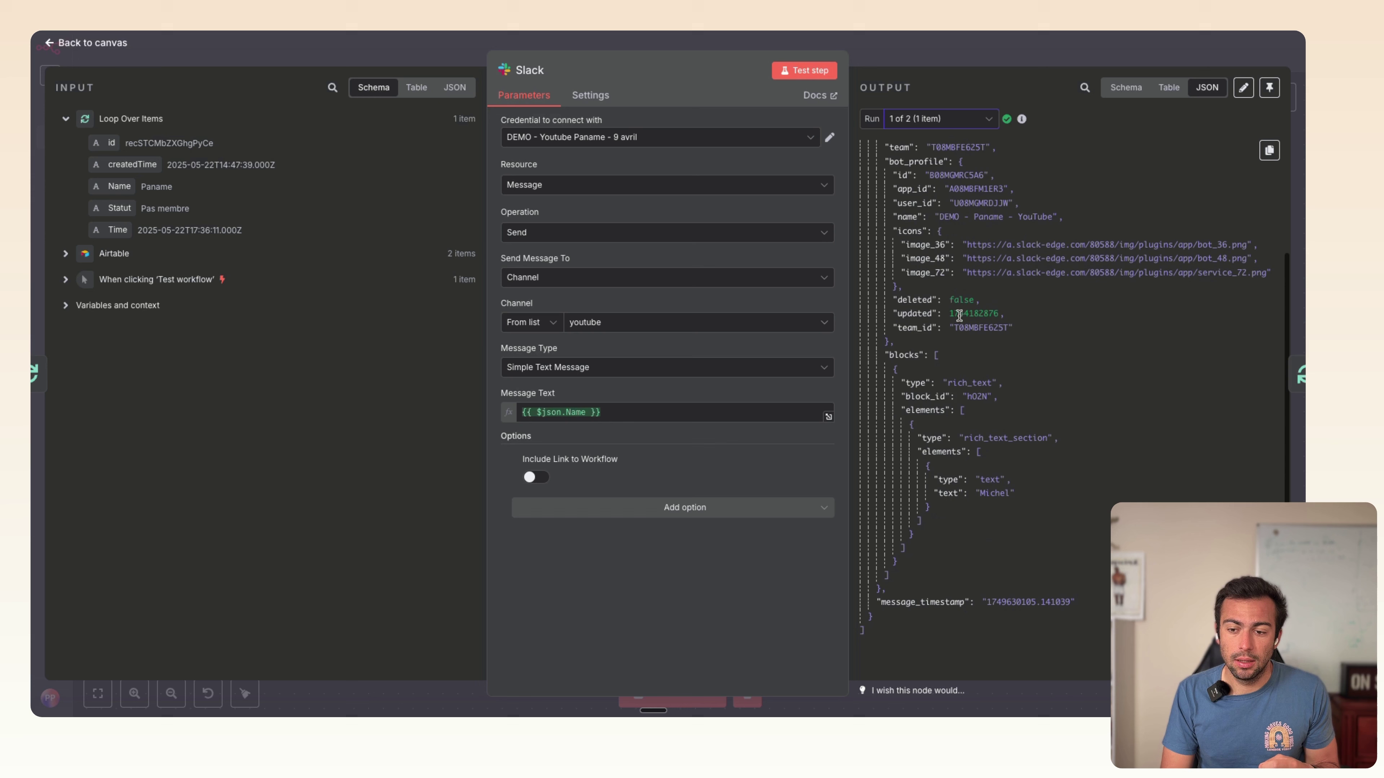
{"action": "left_click", "coordinate": [951, 119]}
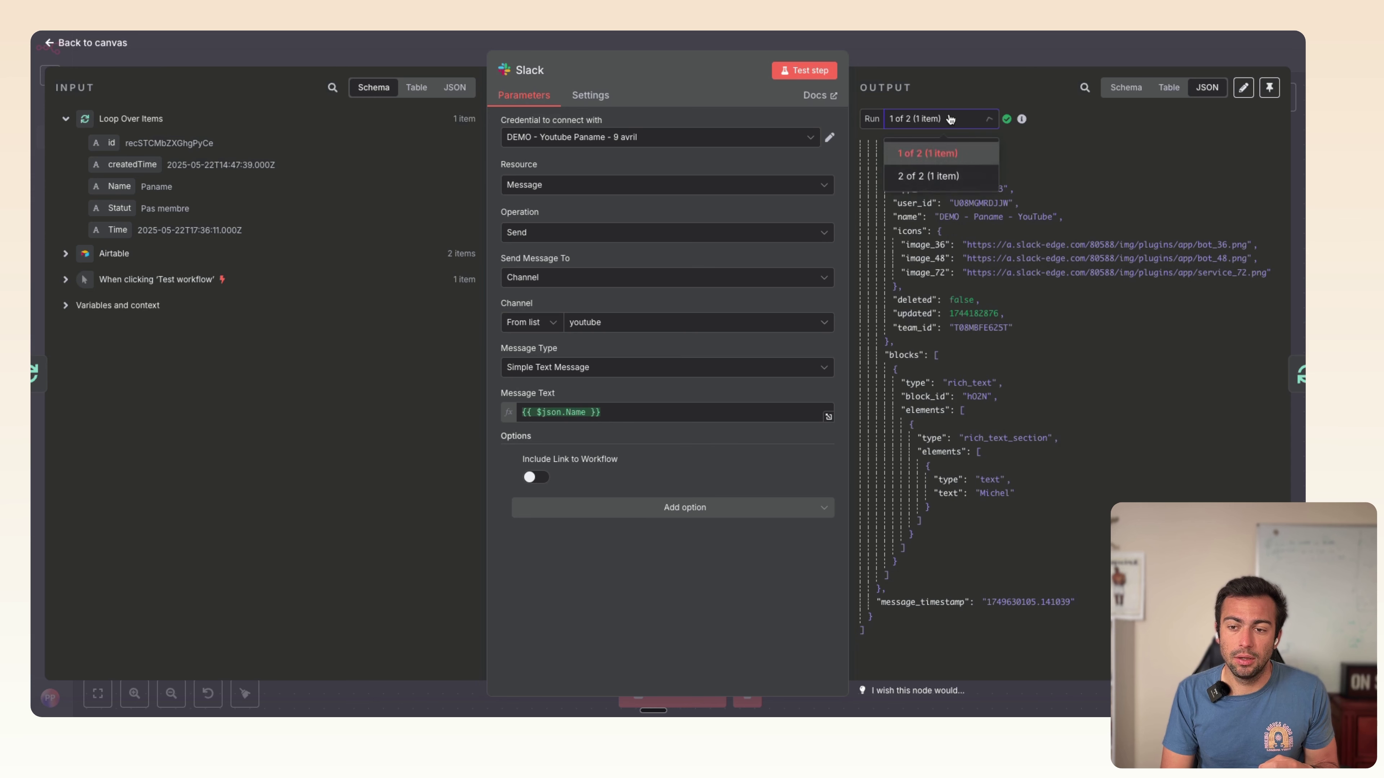
{"action": "left_click", "coordinate": [951, 177]}
{"action": "scroll", "coordinate": [966, 216], "scroll_direction": "up", "scroll_amount": 3}
{"action": "scroll", "coordinate": [967, 216], "scroll_direction": "up", "scroll_amount": 2}
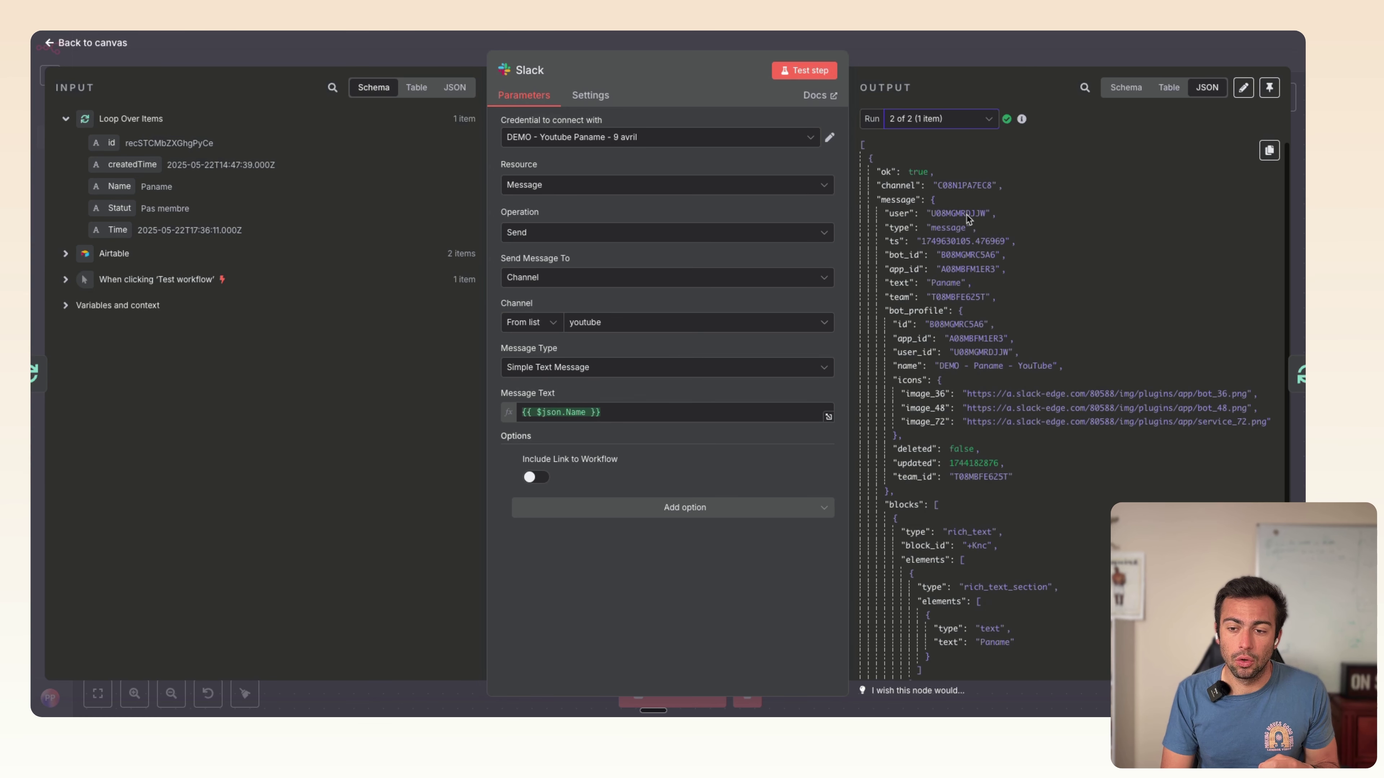
{"action": "scroll", "coordinate": [966, 215], "scroll_direction": "down", "scroll_amount": 3}
{"action": "key", "text": "Escape"}
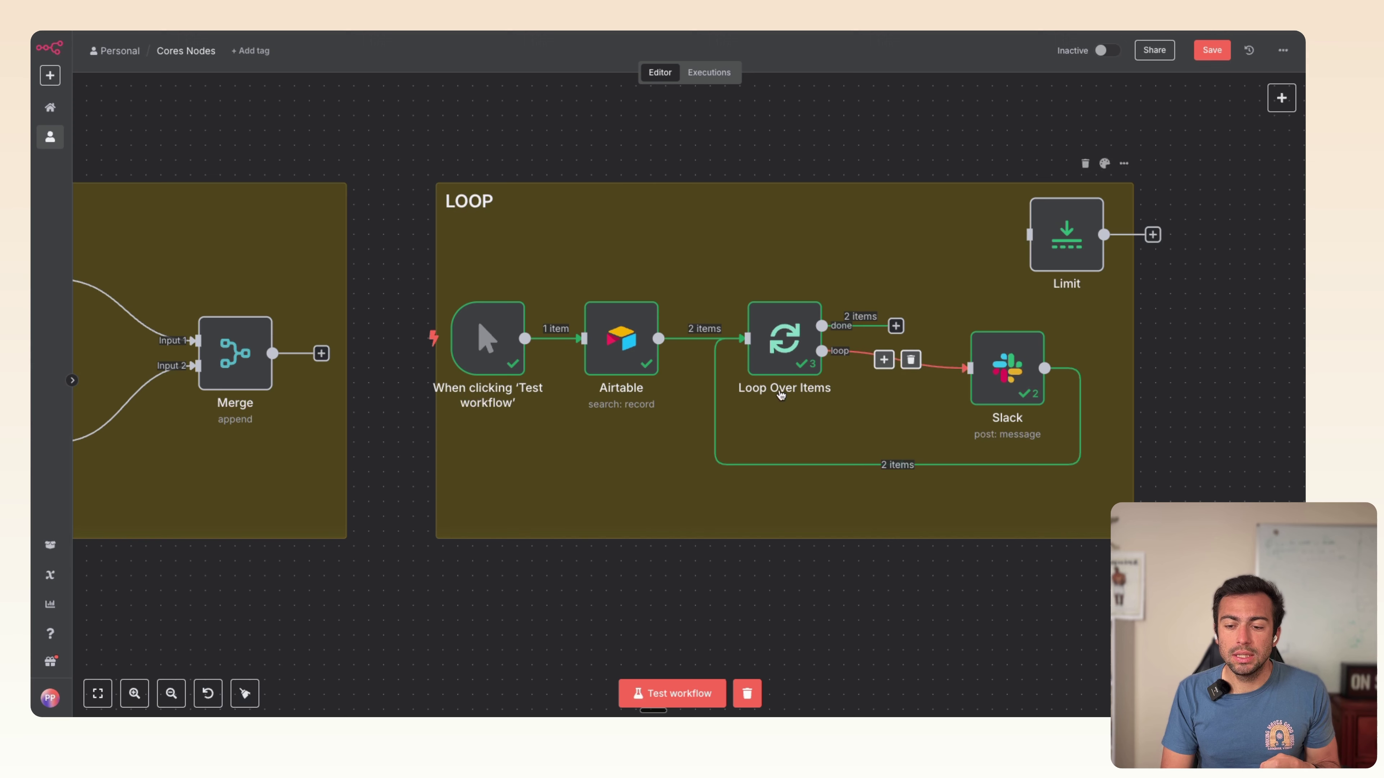
- Inspect the Loop Branch and Done Branch outputs of the Loop Over Items node's final run
{"action": "double_click", "coordinate": [788, 321]}
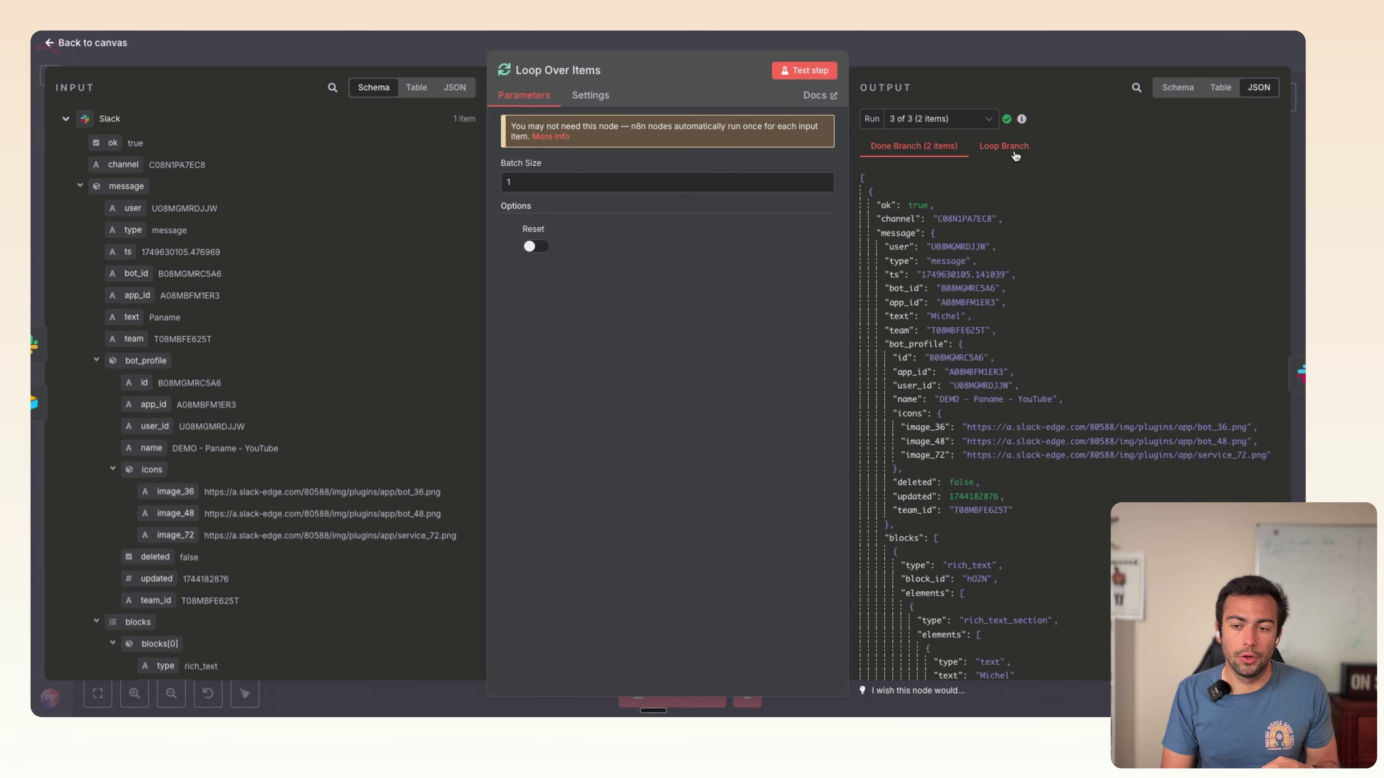
{"action": "left_click", "coordinate": [1006, 154]}
{"action": "left_click", "coordinate": [914, 148]}
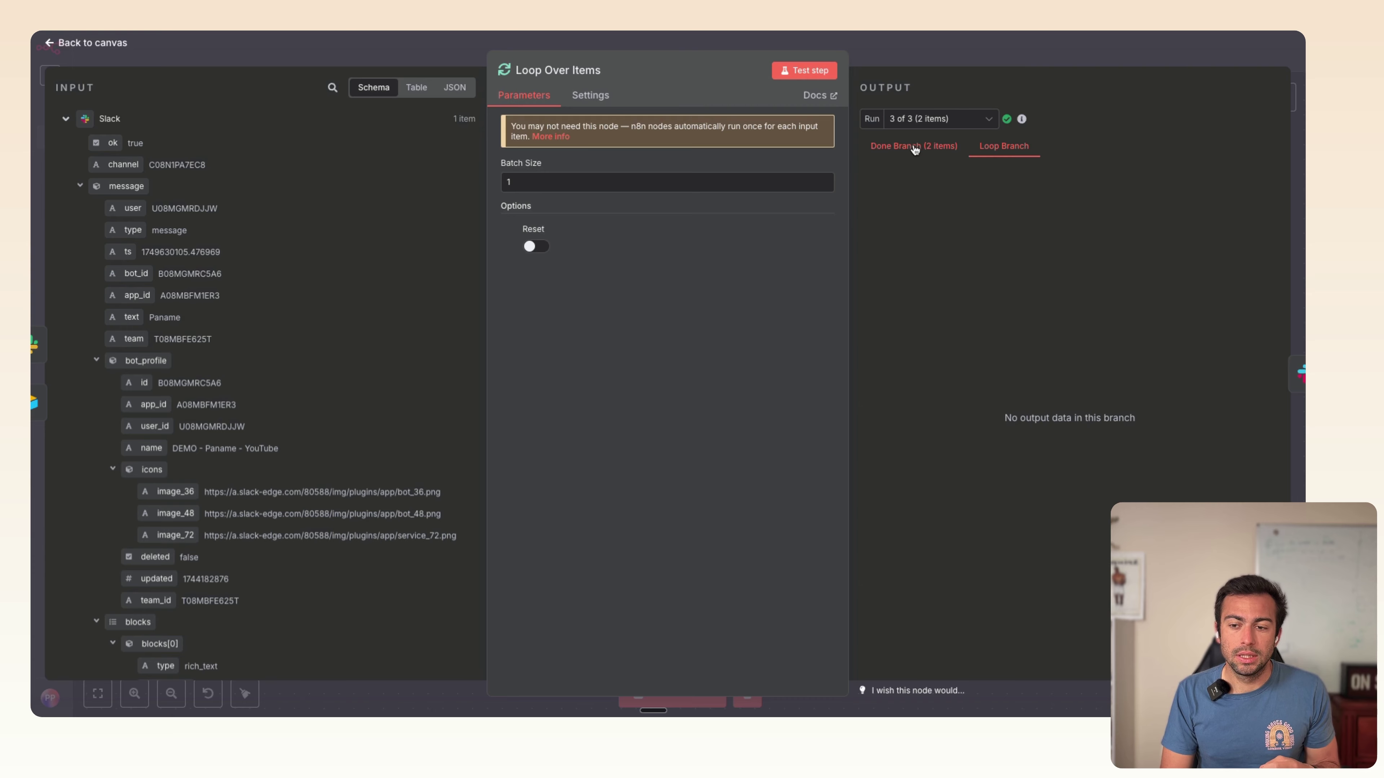
{"action": "left_click", "coordinate": [925, 57]}
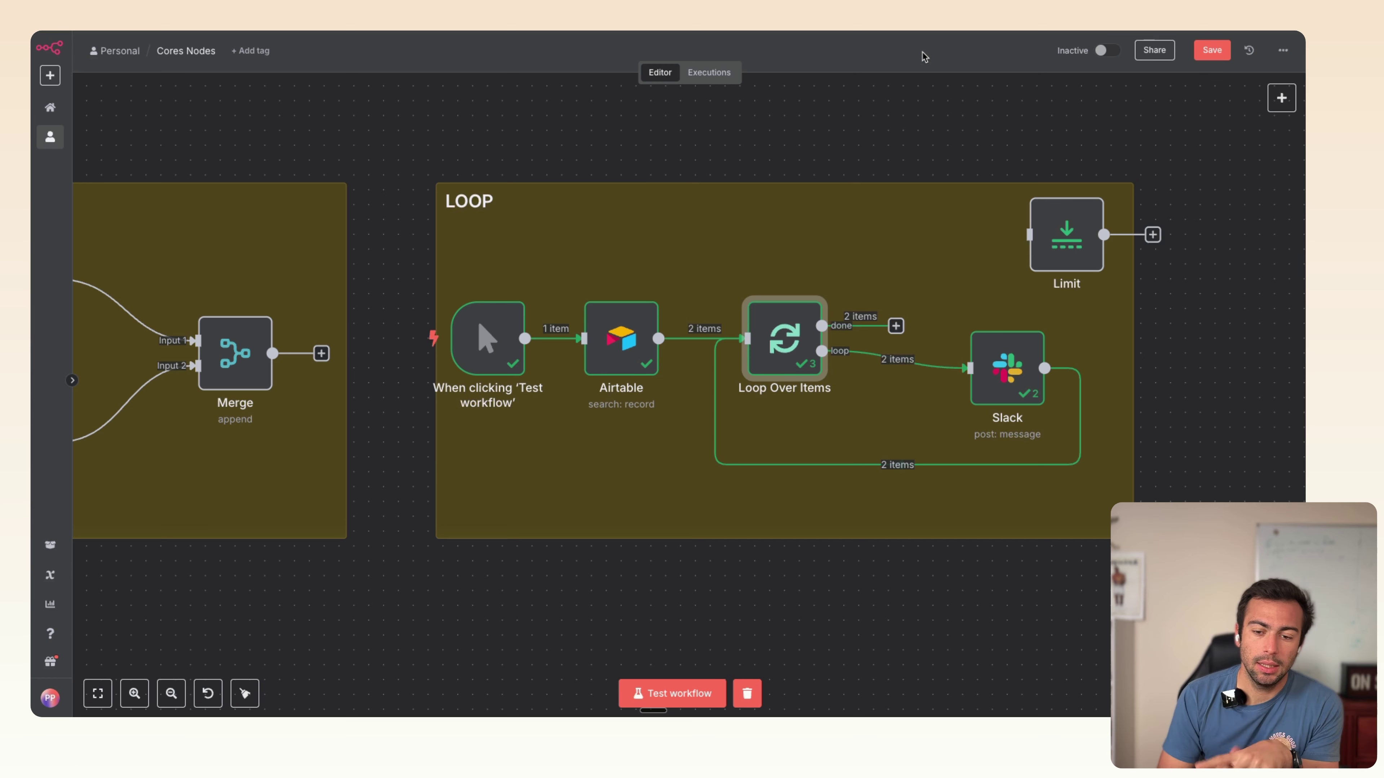
- Connect Loop Over Items' done output to the Limit node, repositioned above Slack, and run the LOOP workflow from the manual trigger
{"action": "mouse_move", "coordinate": [752, 371]}
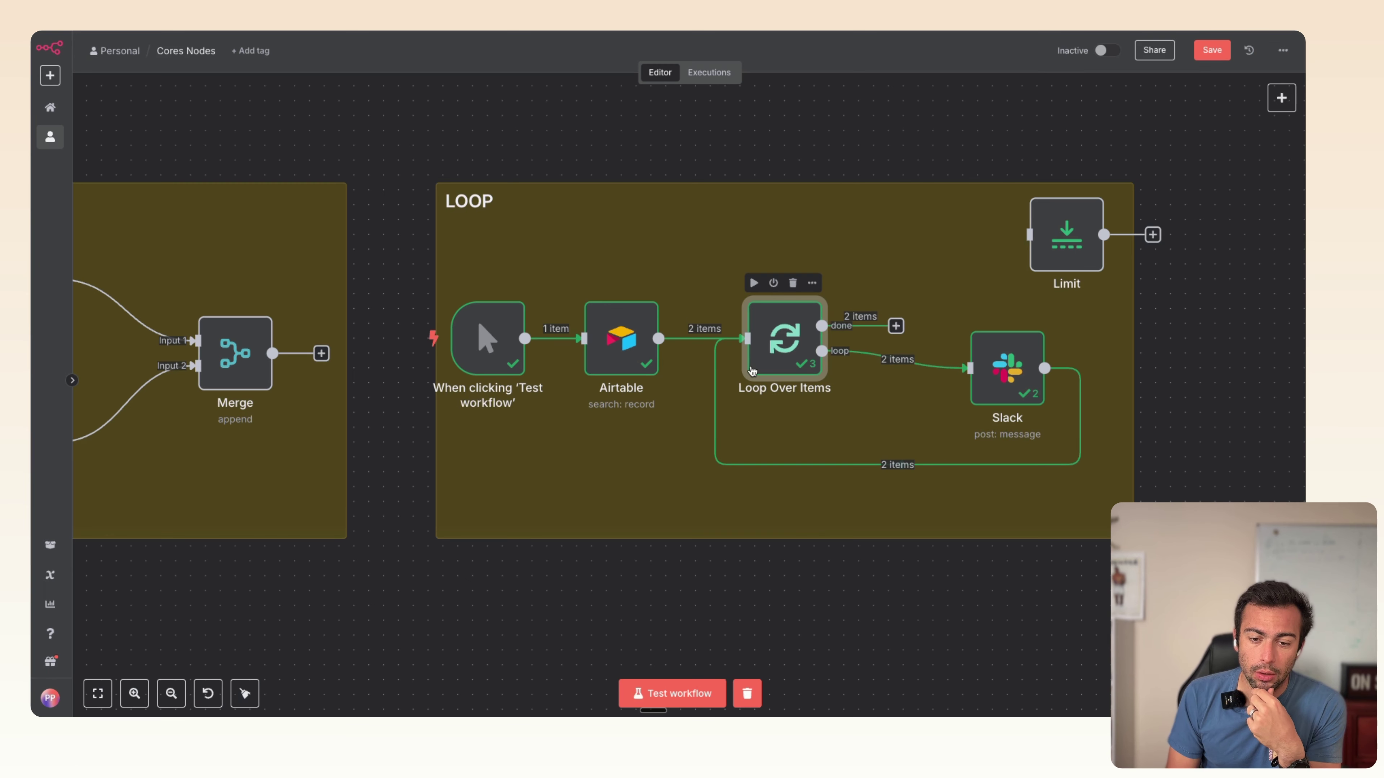
{"action": "mouse_move", "coordinate": [1071, 237]}
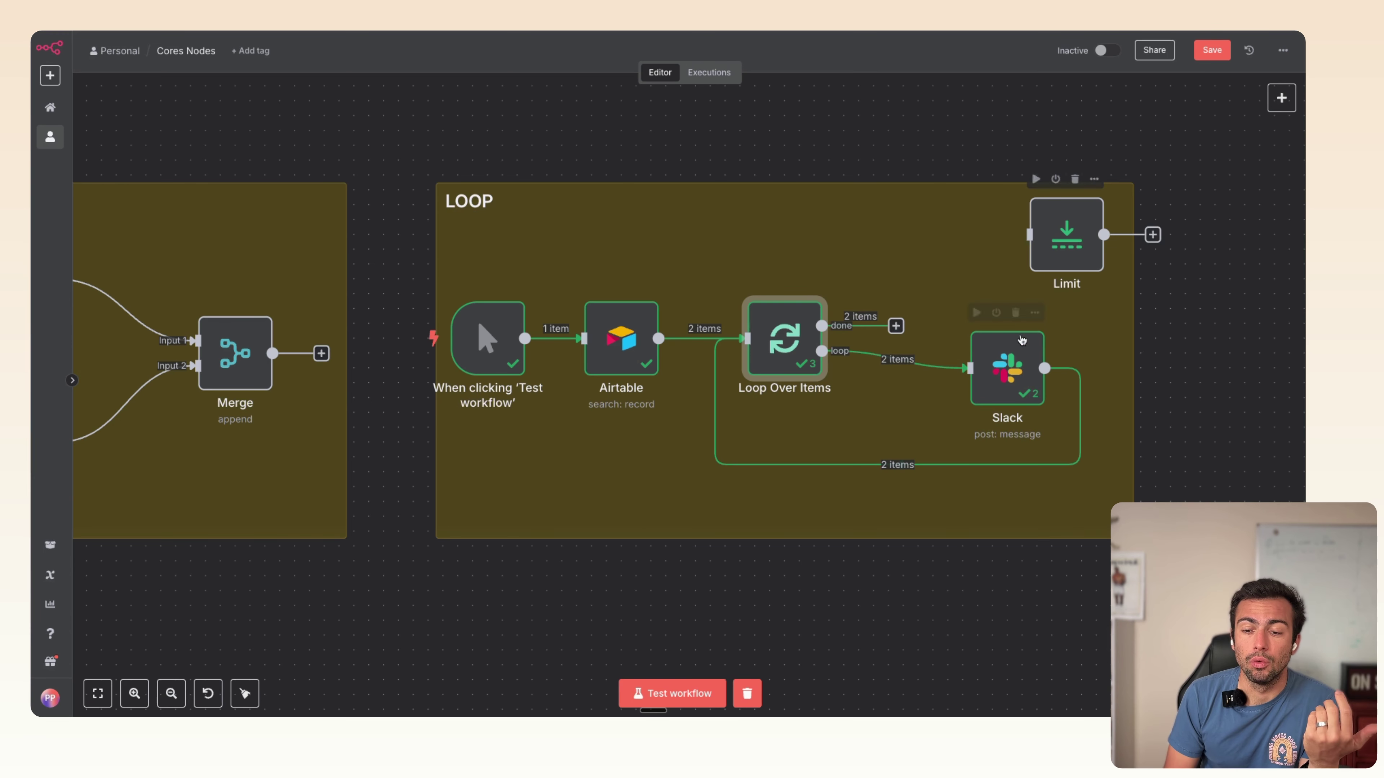
{"action": "mouse_move", "coordinate": [787, 327]}
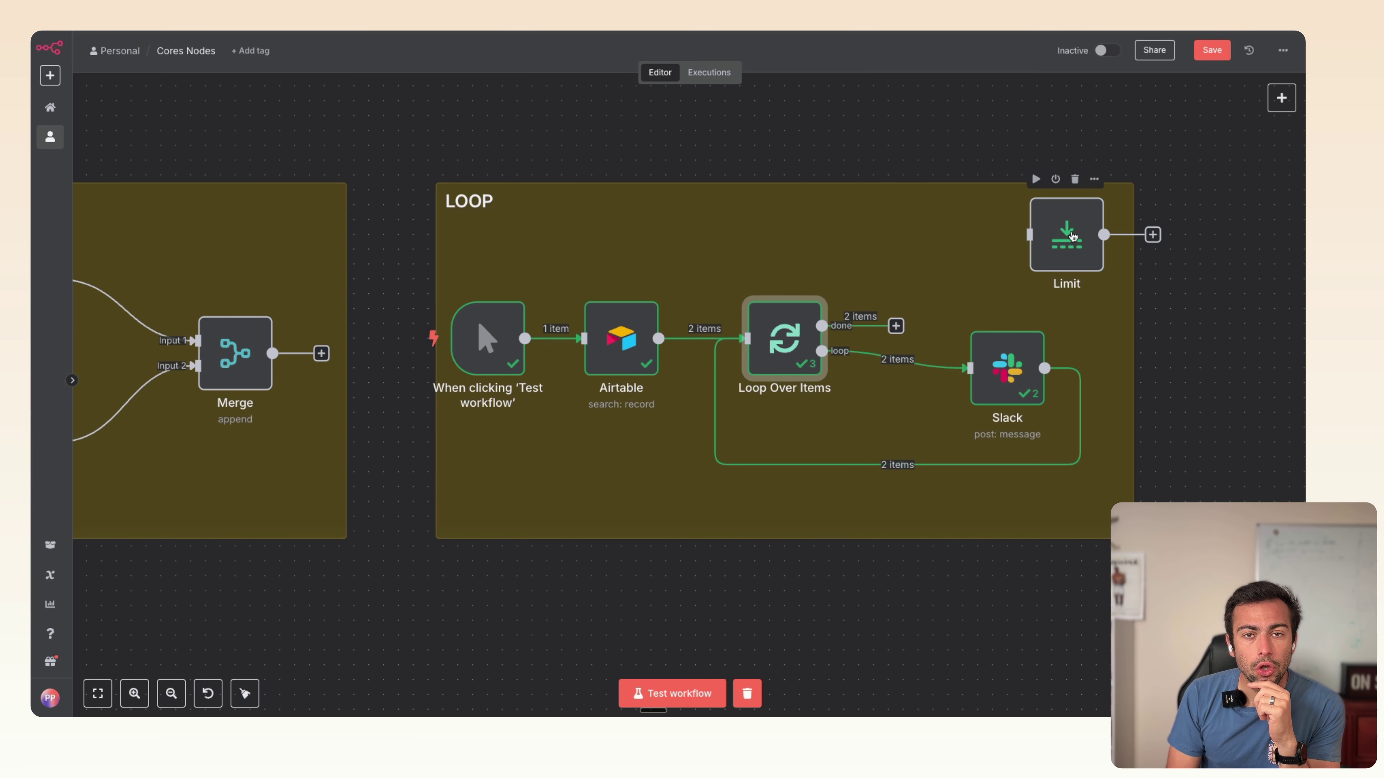
{"action": "left_click_drag", "start_coordinate": [1067, 238], "coordinate": [799, 238]}
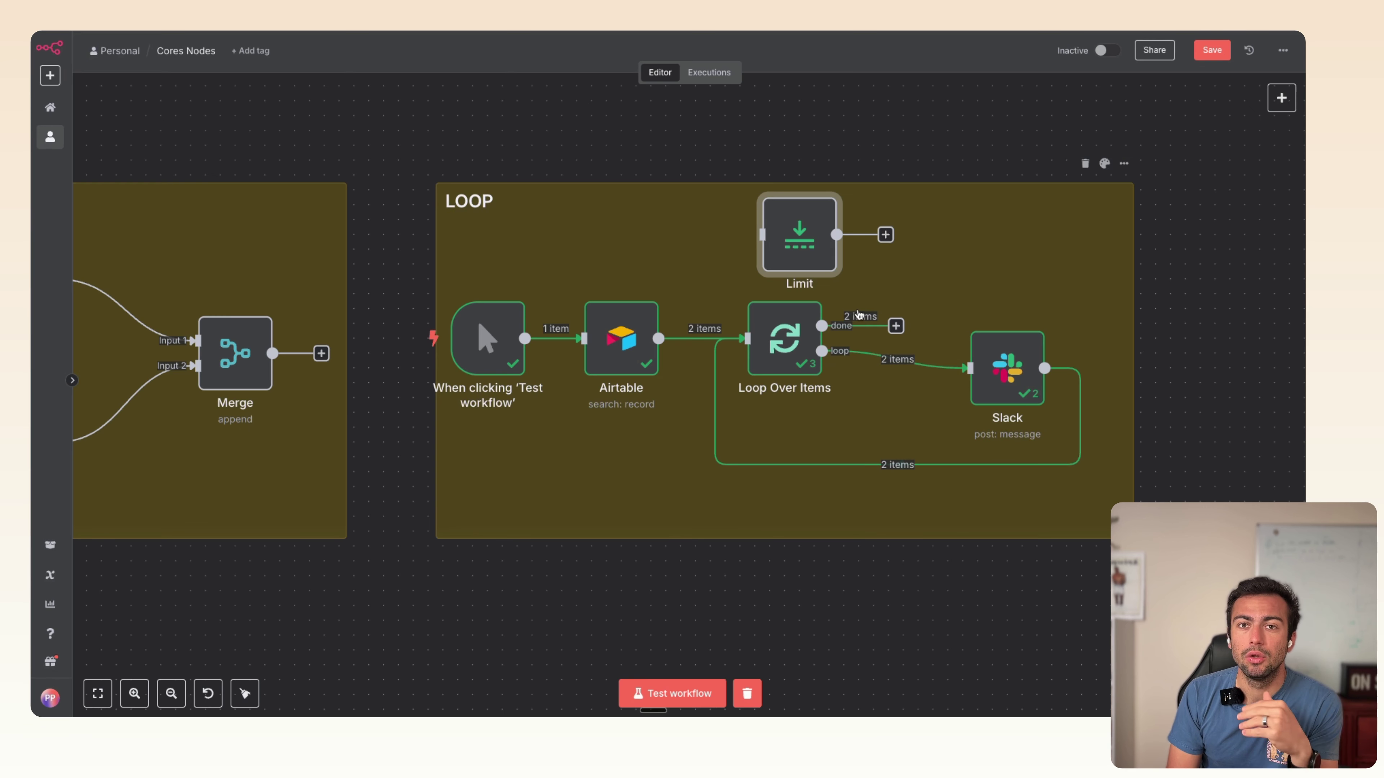
{"action": "left_click_drag", "start_coordinate": [799, 240], "coordinate": [962, 254]}
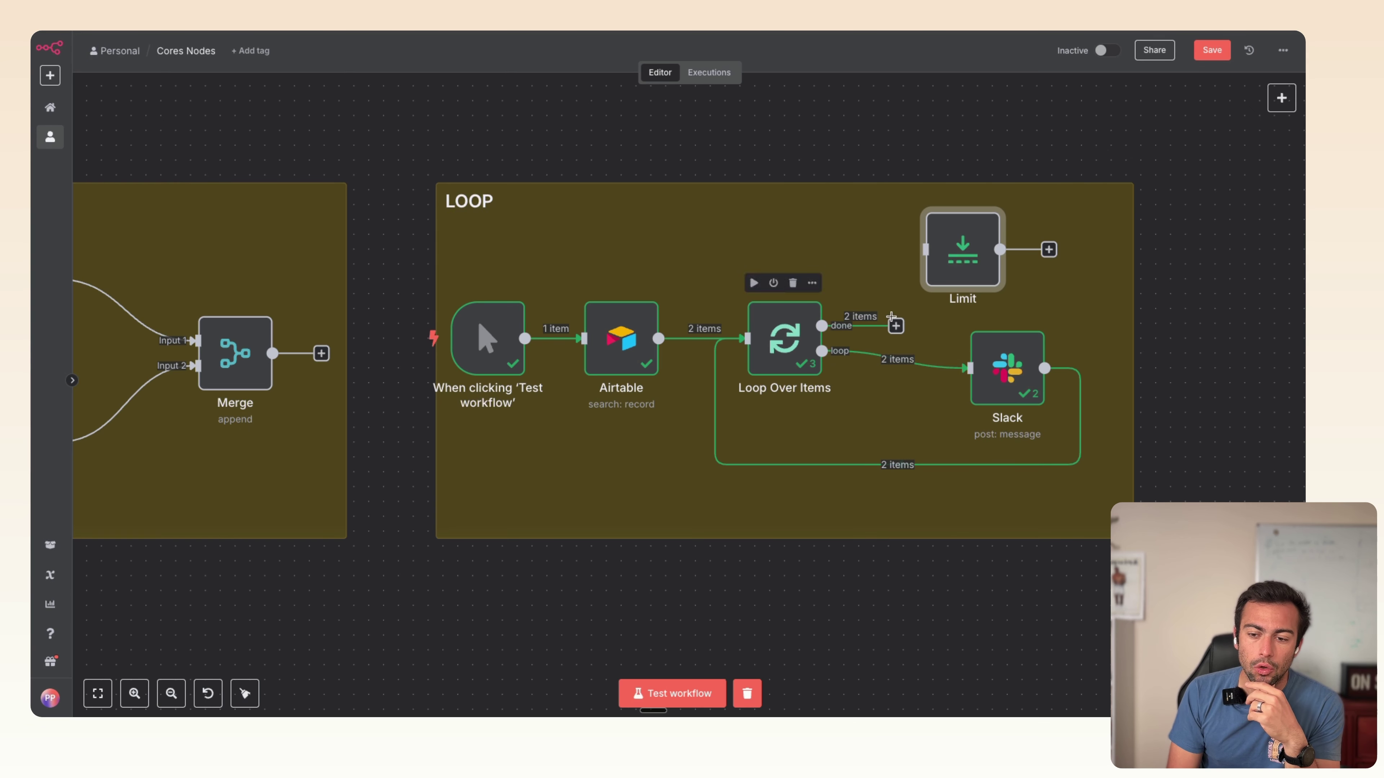
{"action": "left_click_drag", "start_coordinate": [900, 320], "coordinate": [940, 240]}
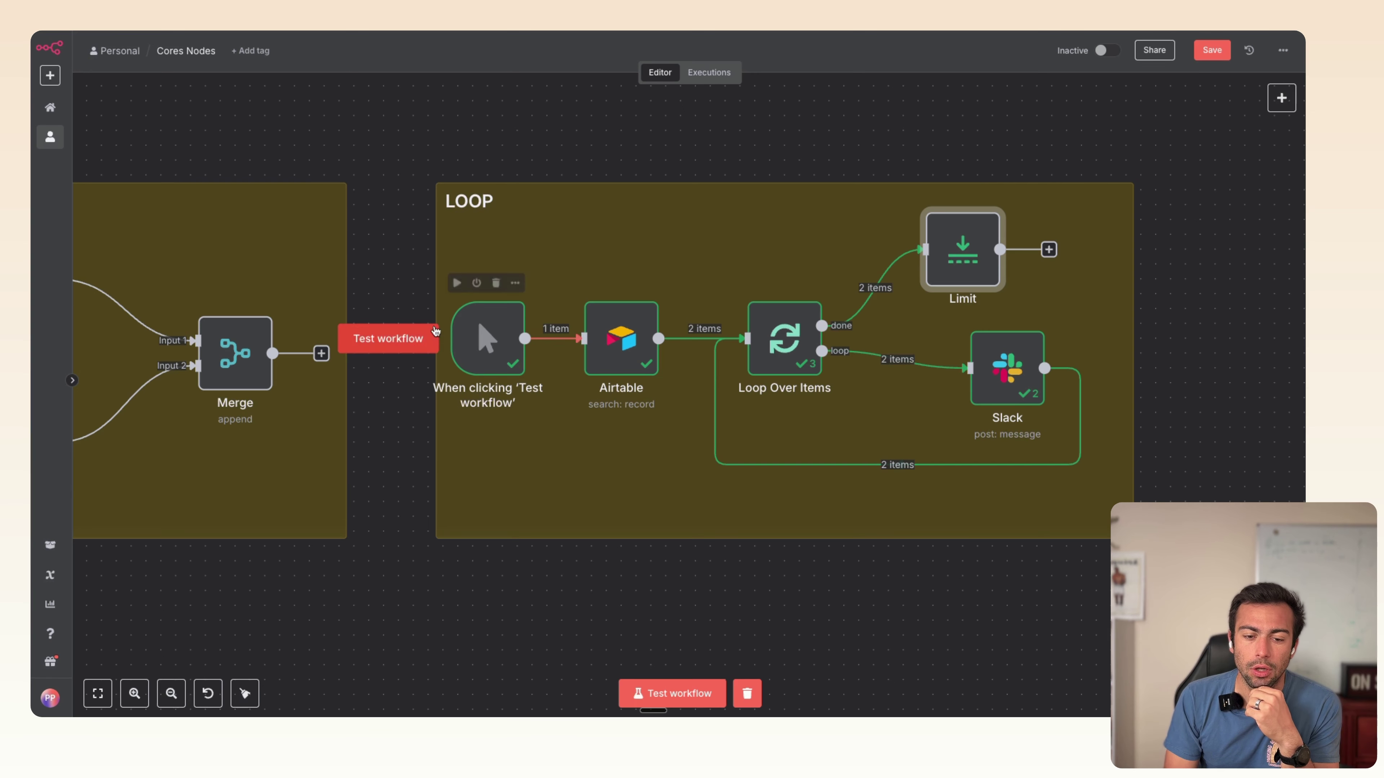
{"action": "left_click", "coordinate": [396, 340]}
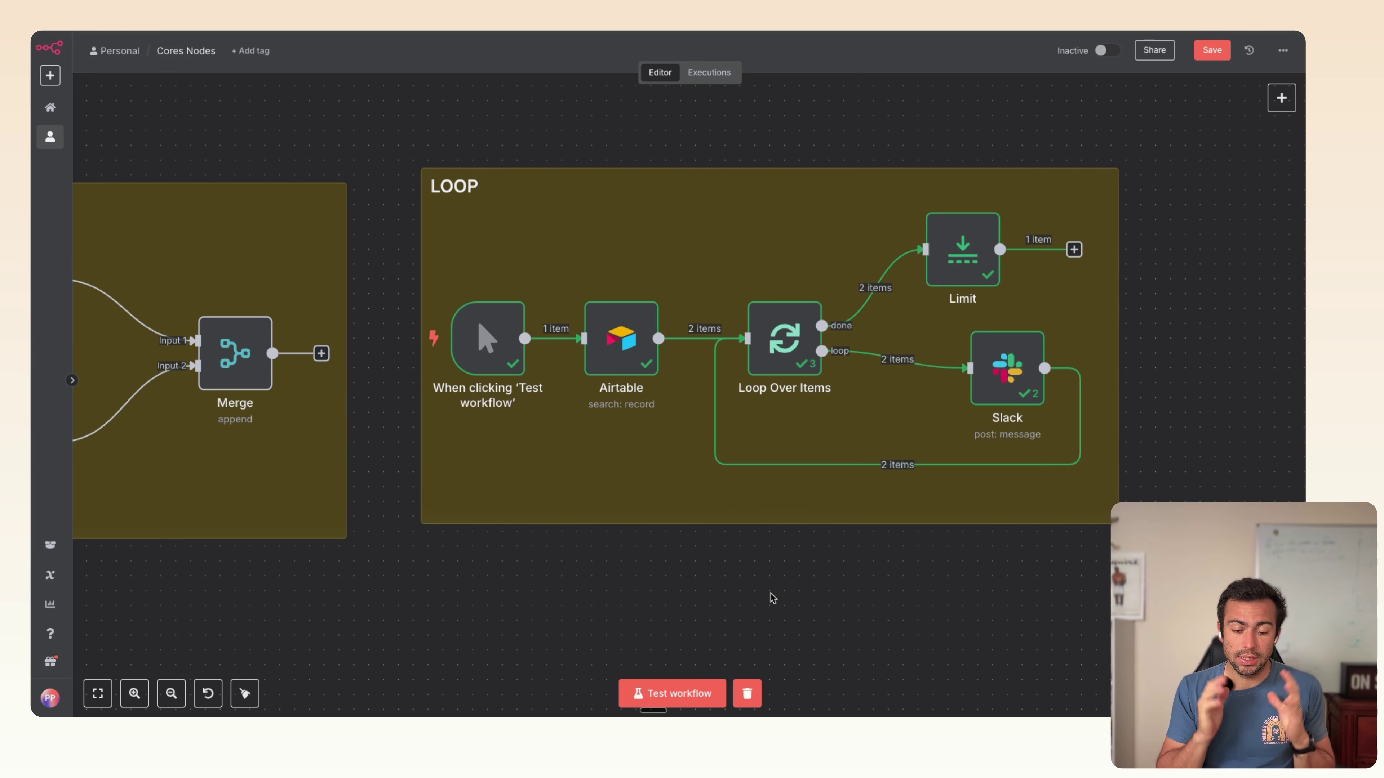
- Bring the CODE section with its Code node into view alongside the MERGE and LOOP sections
{"action": "scroll", "coordinate": [771, 594], "scroll_direction": "down", "scroll_amount": 2}
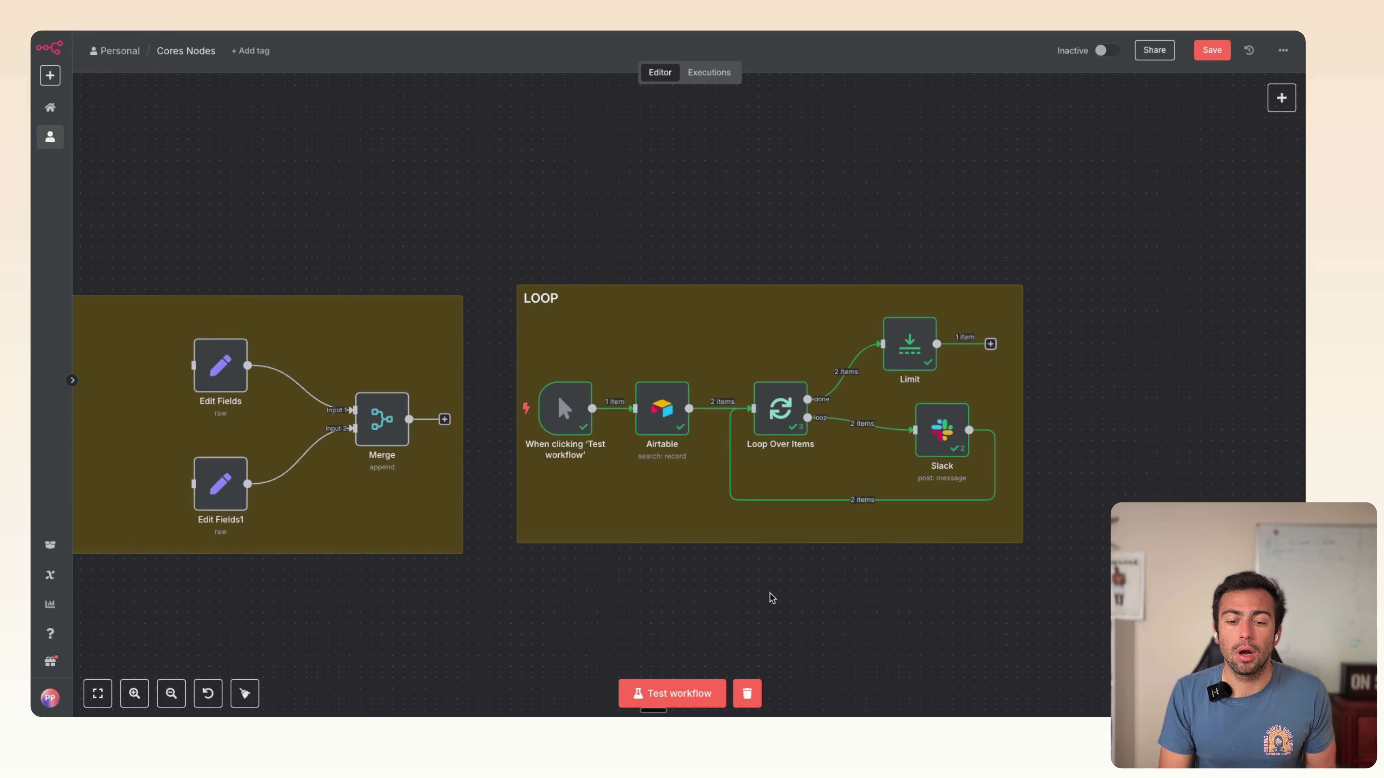
{"action": "scroll", "coordinate": [770, 594], "scroll_direction": "left", "scroll_amount": 5}
{"action": "scroll", "coordinate": [768, 596], "scroll_direction": "down", "scroll_amount": 2}
{"action": "scroll", "coordinate": [768, 596], "scroll_direction": "left", "scroll_amount": 5}
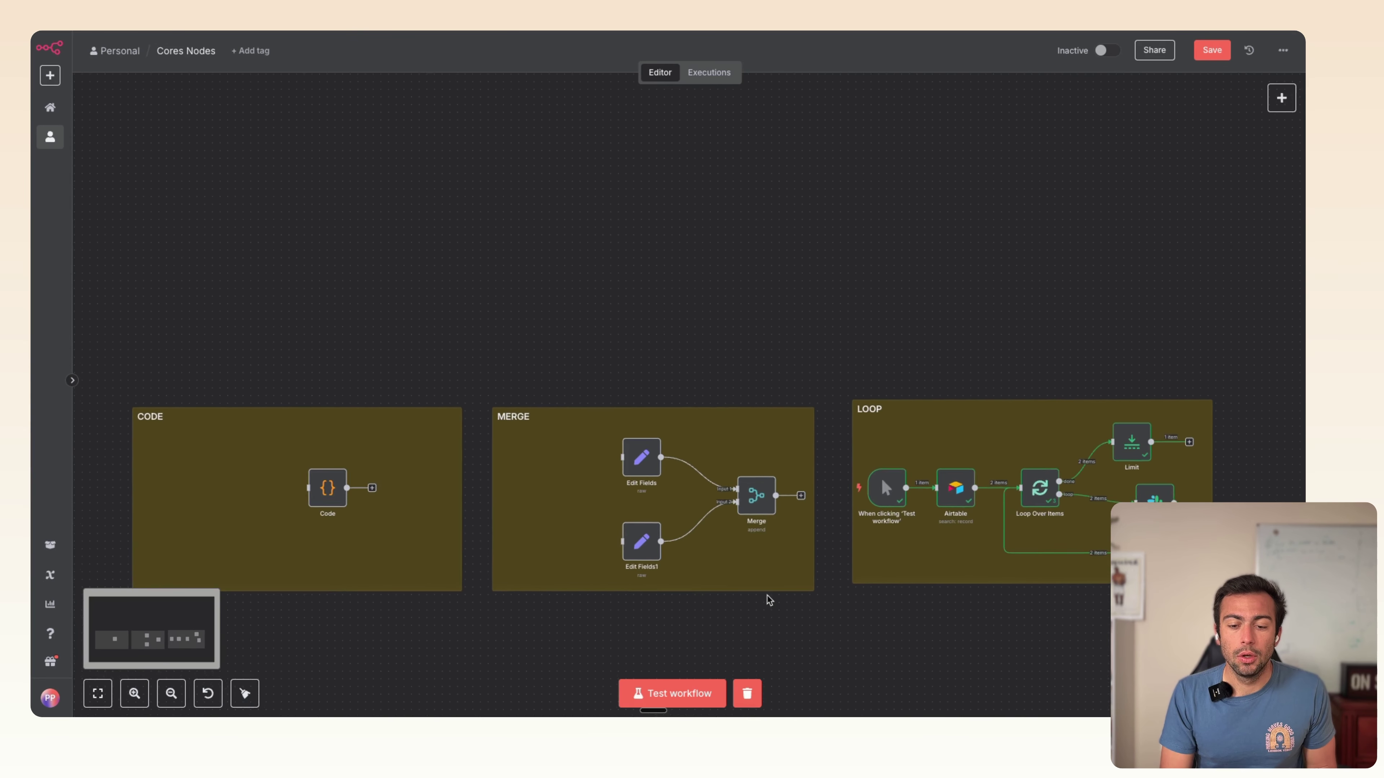